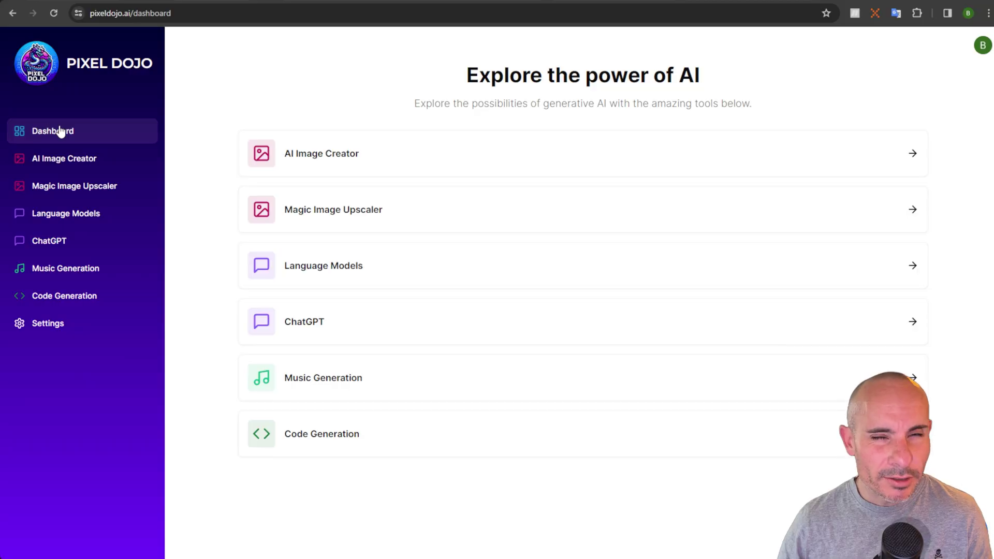
Open the AI Image Creator and browse the image models, leaving Proteus V2 selected
click(84, 160)
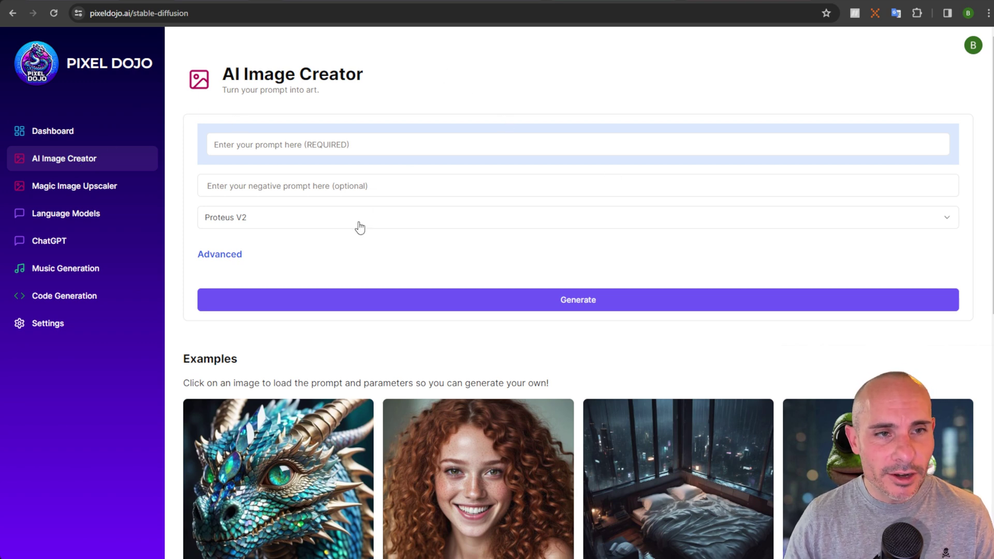
click(451, 221)
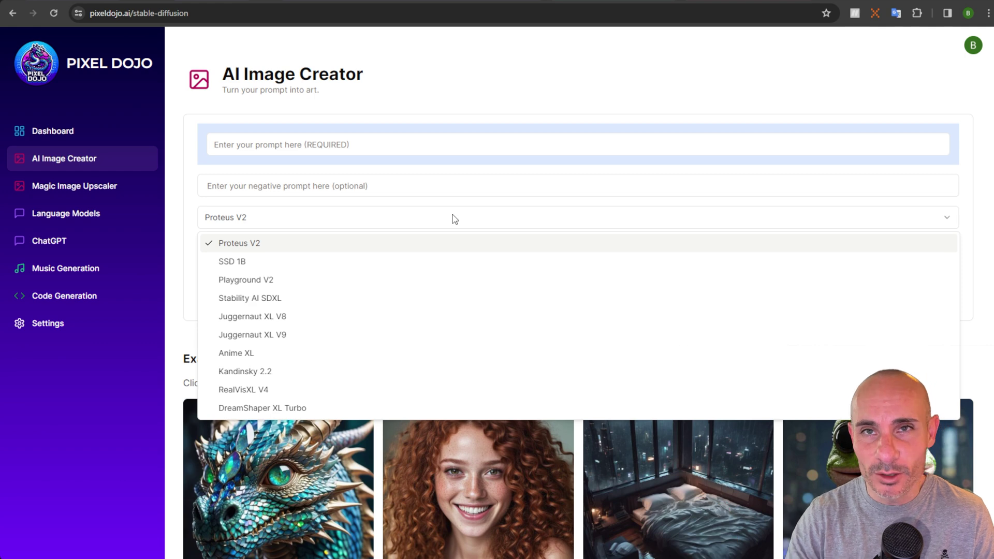
click(560, 72)
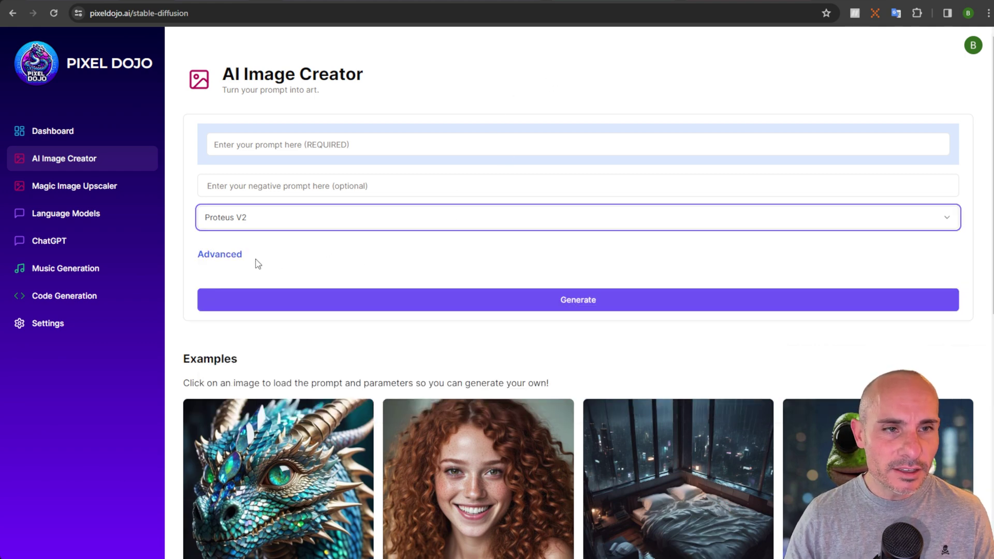
Expand the Advanced settings, keep Steps at 30, and view the scheduler choices
click(218, 257)
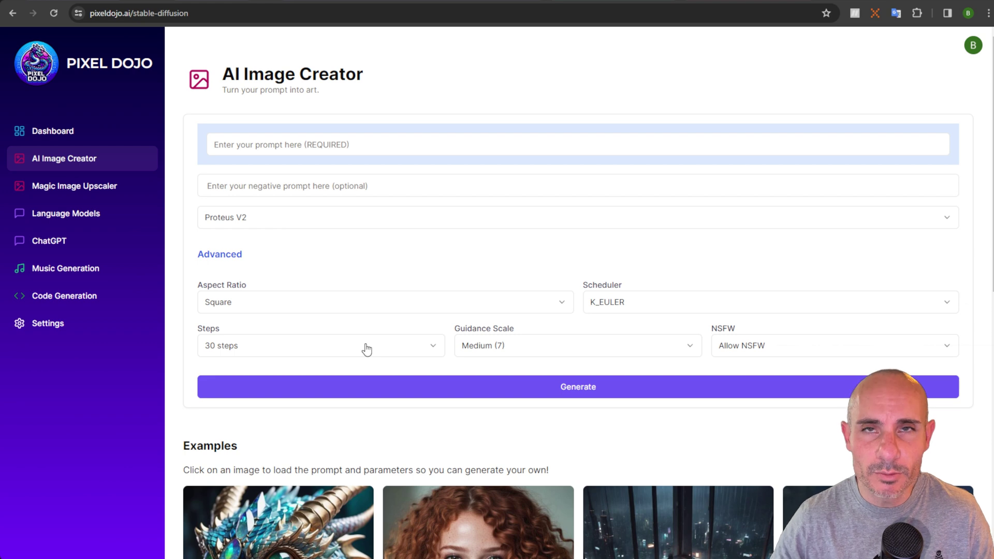
click(414, 346)
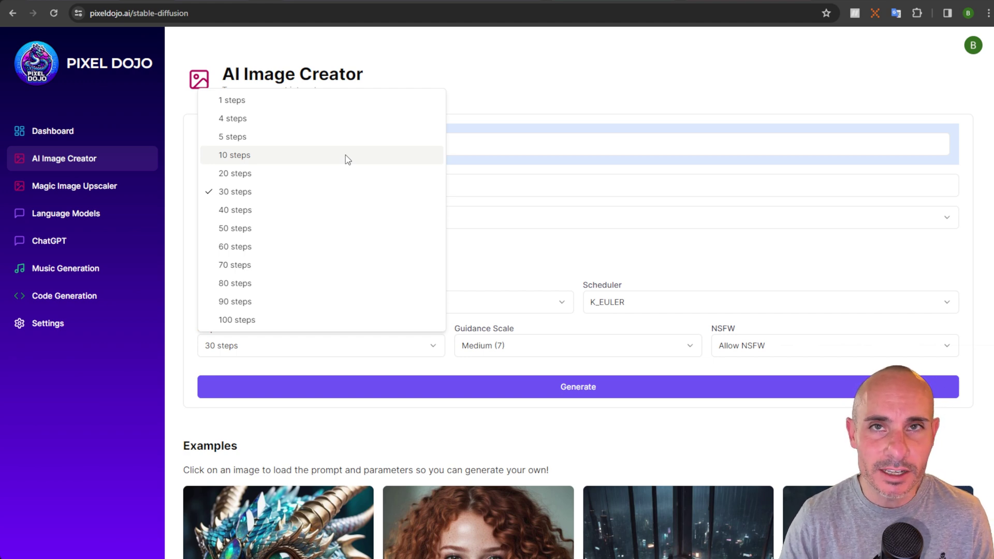
click(535, 259)
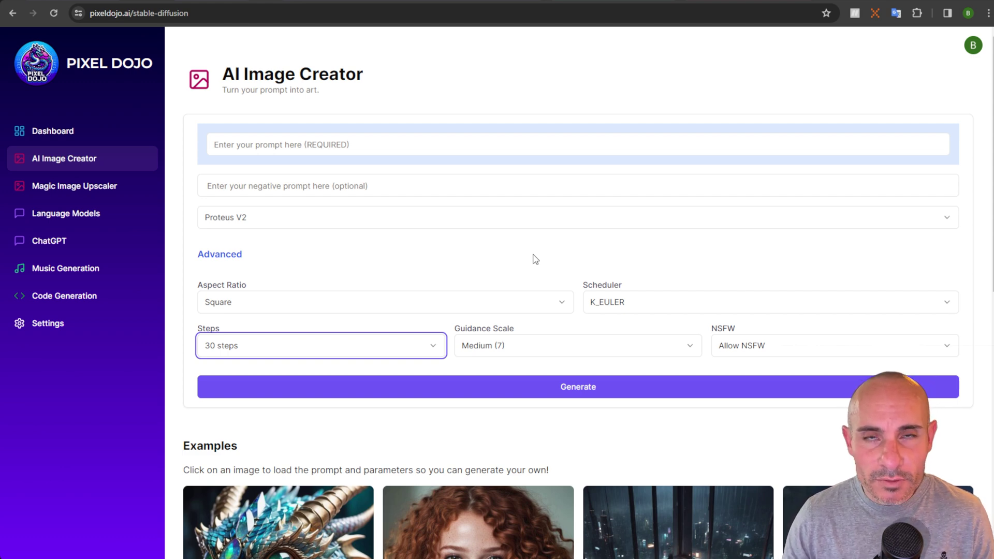
click(724, 310)
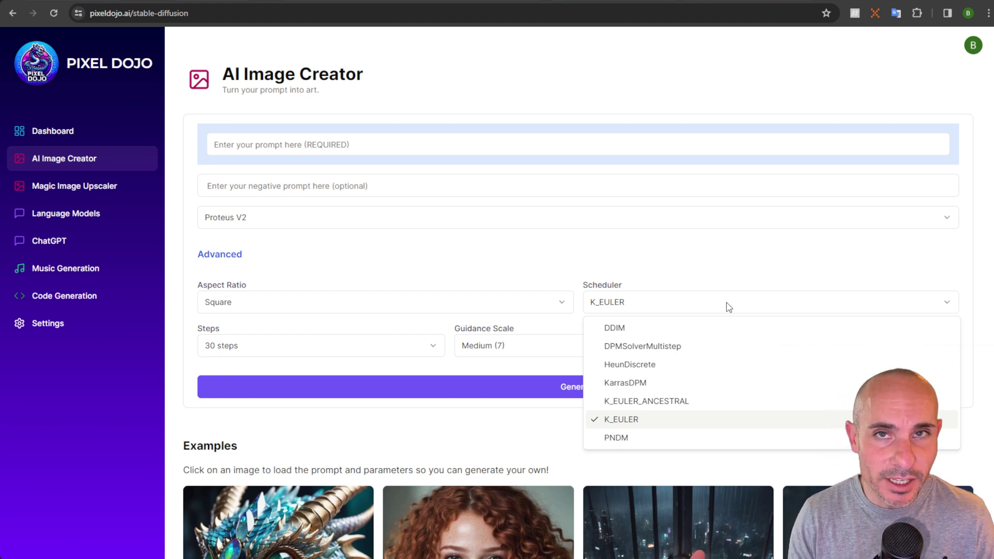
click(726, 302)
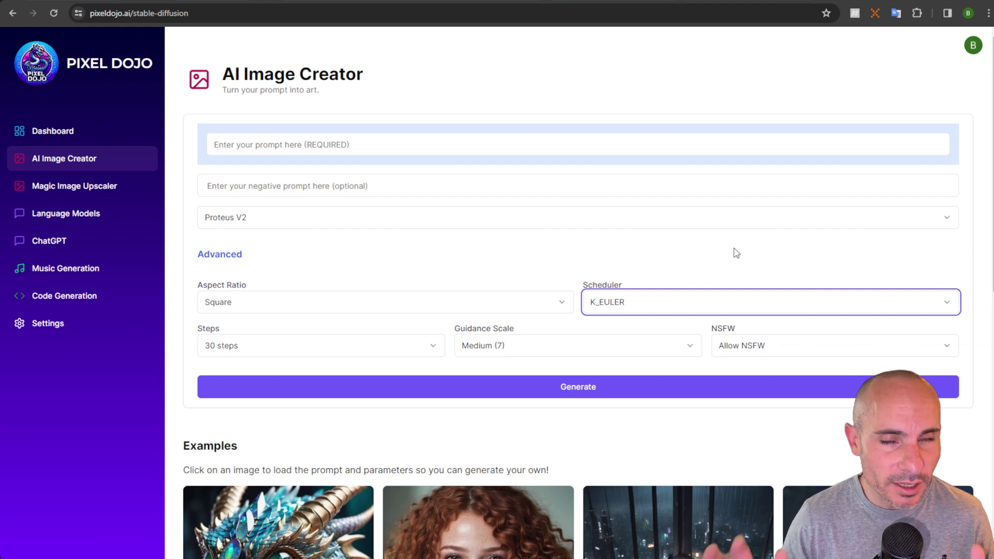
click(689, 354)
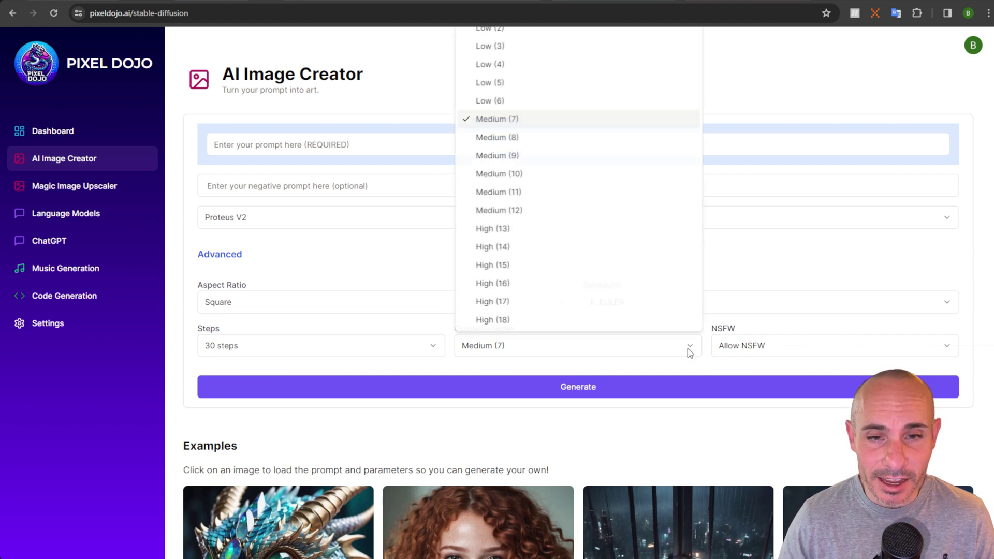
click(688, 354)
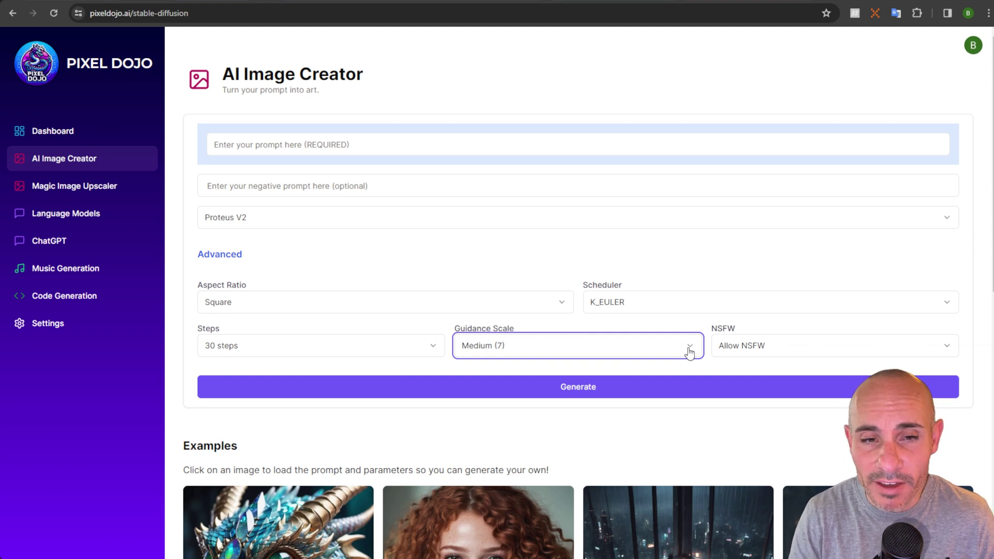
Switch the model to Juggernaut XL V9 with Medium (7) guidance
click(622, 222)
click(466, 330)
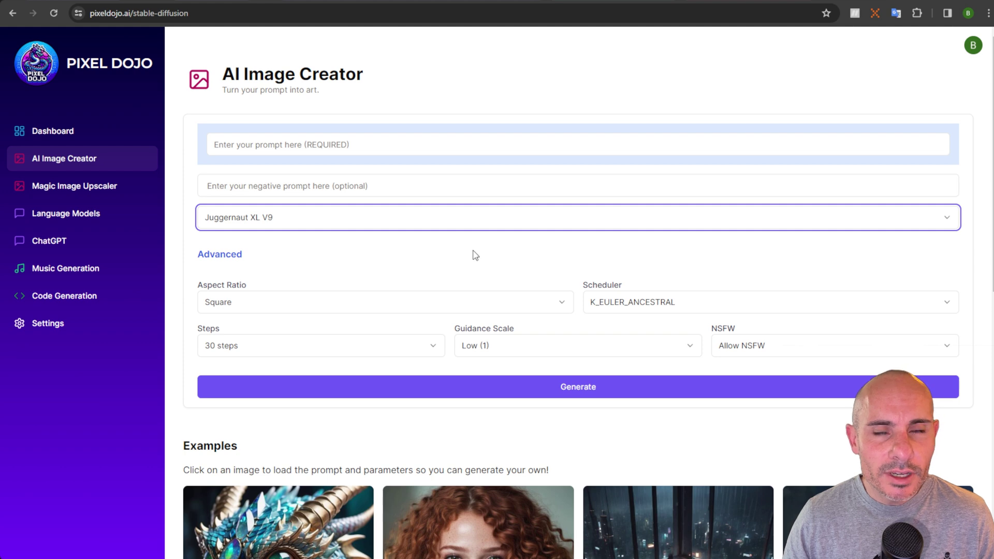
click(544, 353)
click(545, 120)
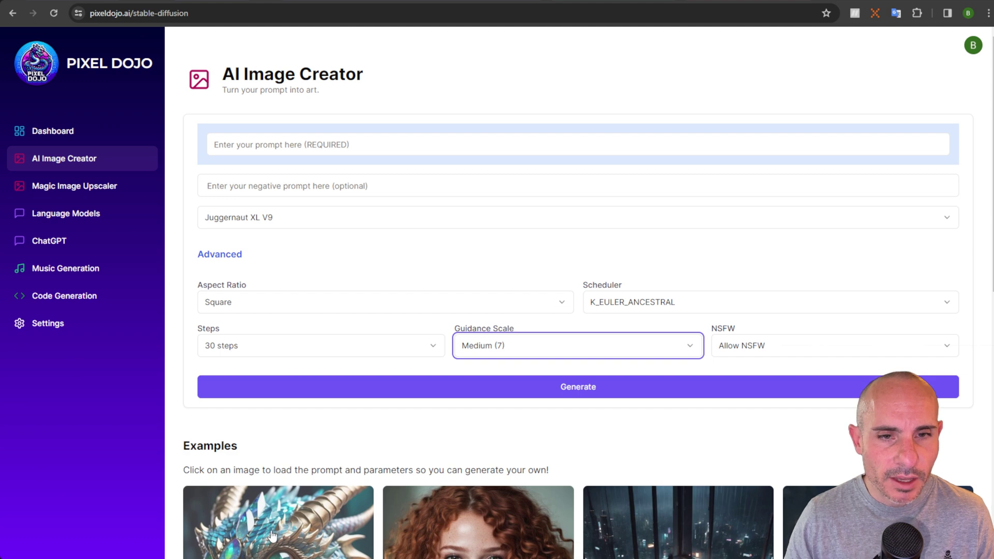
Load the freckled red-haired example on Juggernaut XL V9 and view the left portrait full size
click(482, 527)
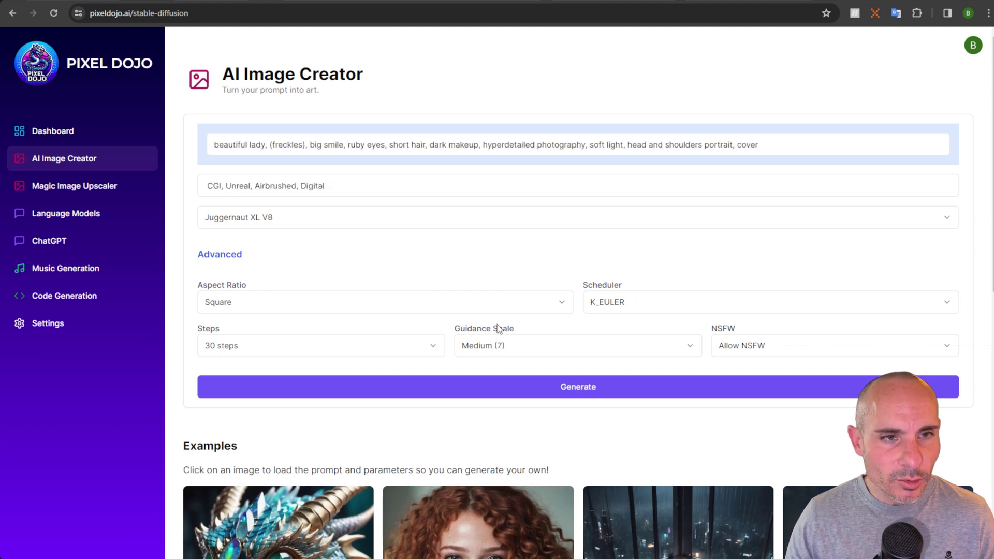
click(403, 226)
click(363, 333)
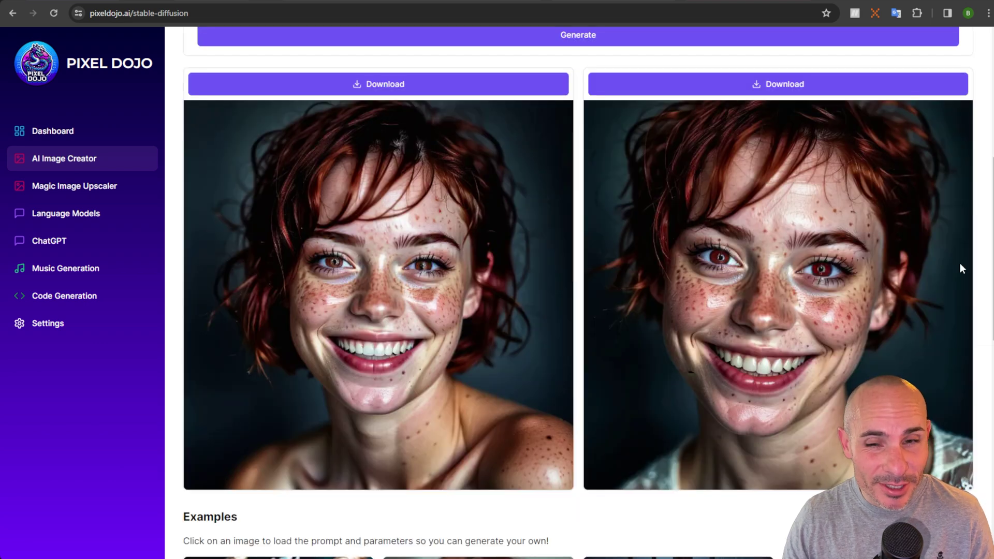
click(512, 293)
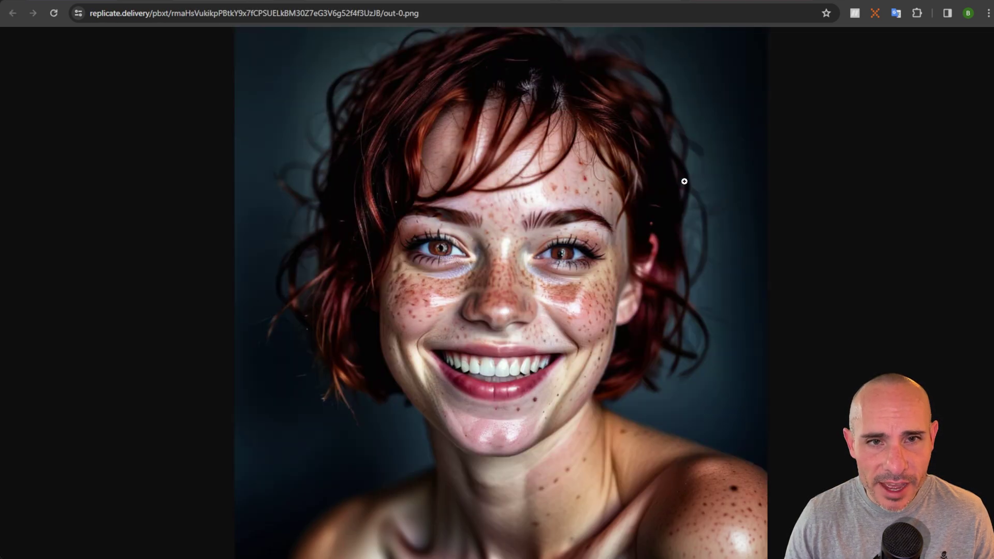
click(629, 307)
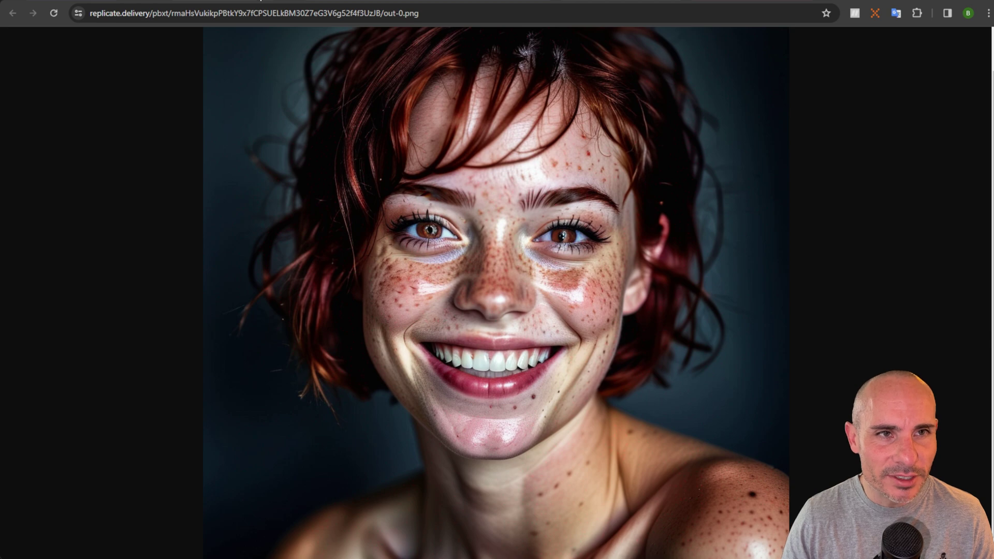
key(ctrl+w)
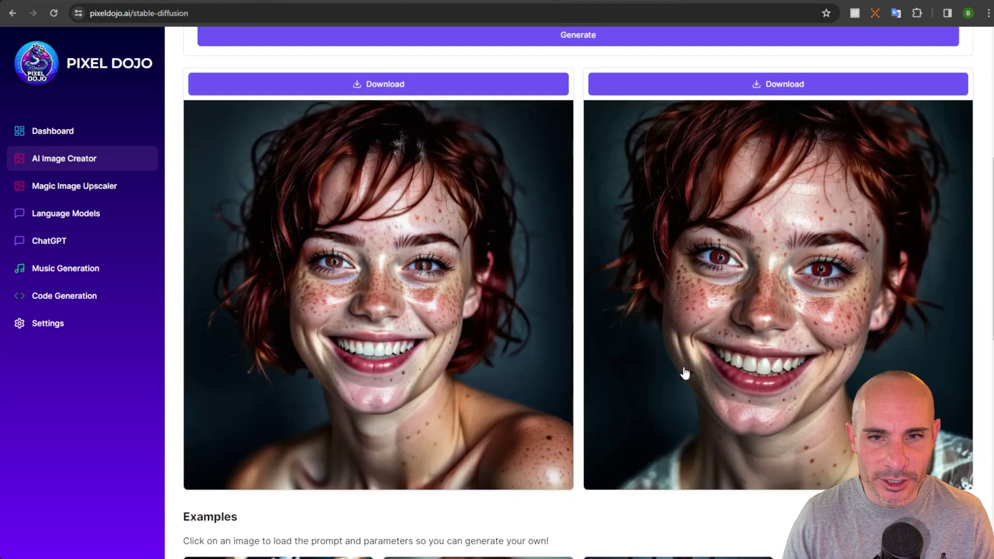
scroll(684, 373, up, 5)
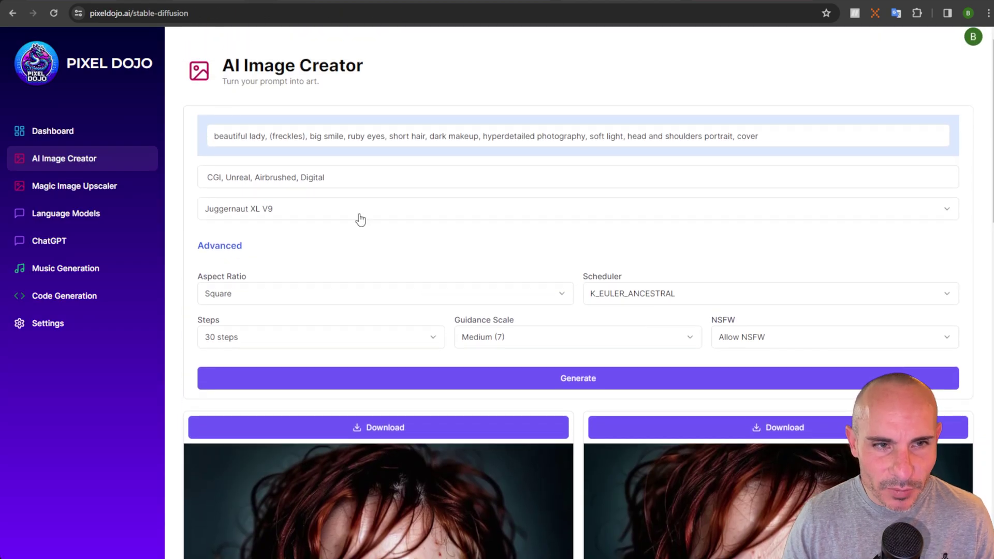
Switch the model to Juggernaut XL V8 and generate new portraits
click(361, 213)
click(287, 308)
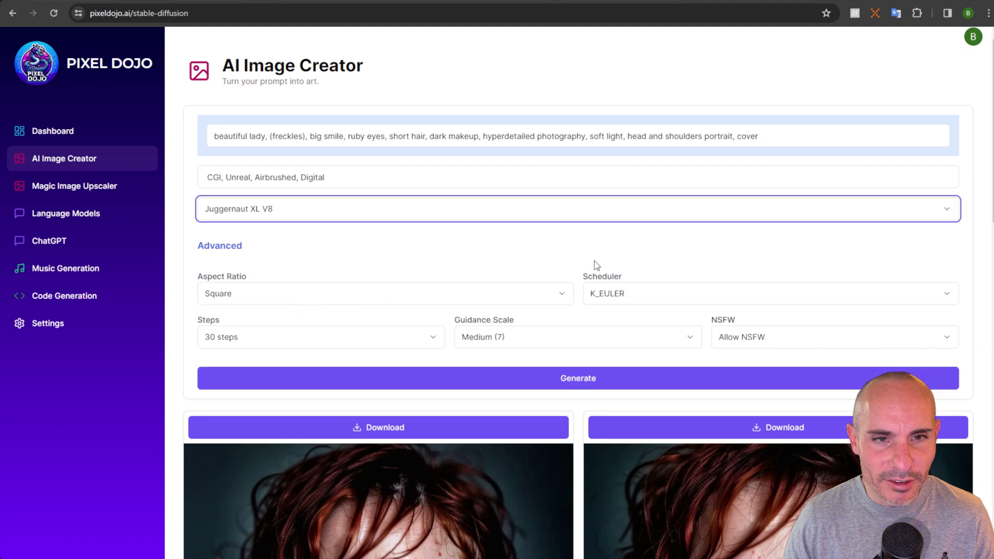
scroll(619, 239, down, 2)
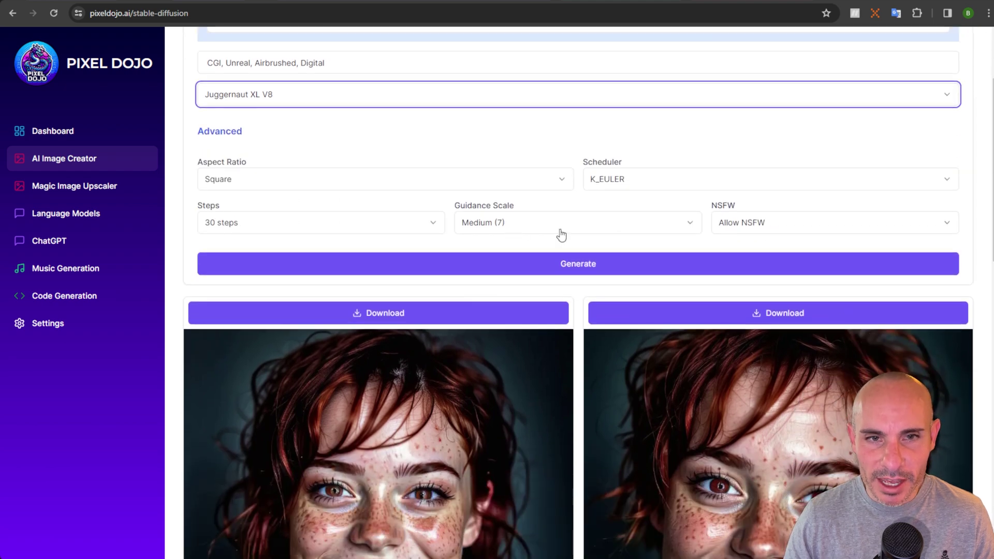
click(601, 266)
View the left portrait at full size, then return to the Pixel Dojo page
scroll(654, 295, down, 2)
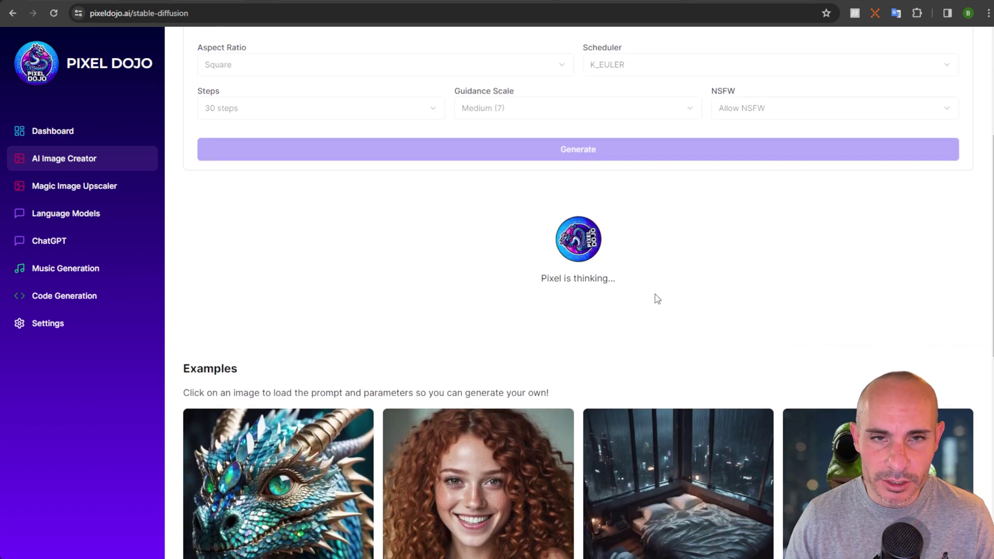
scroll(654, 299, down, 2)
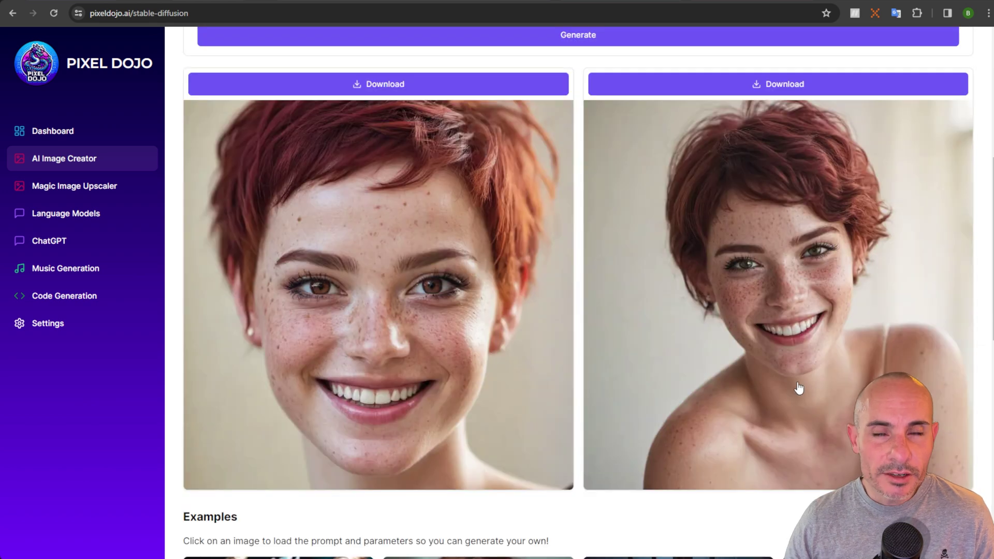
click(455, 331)
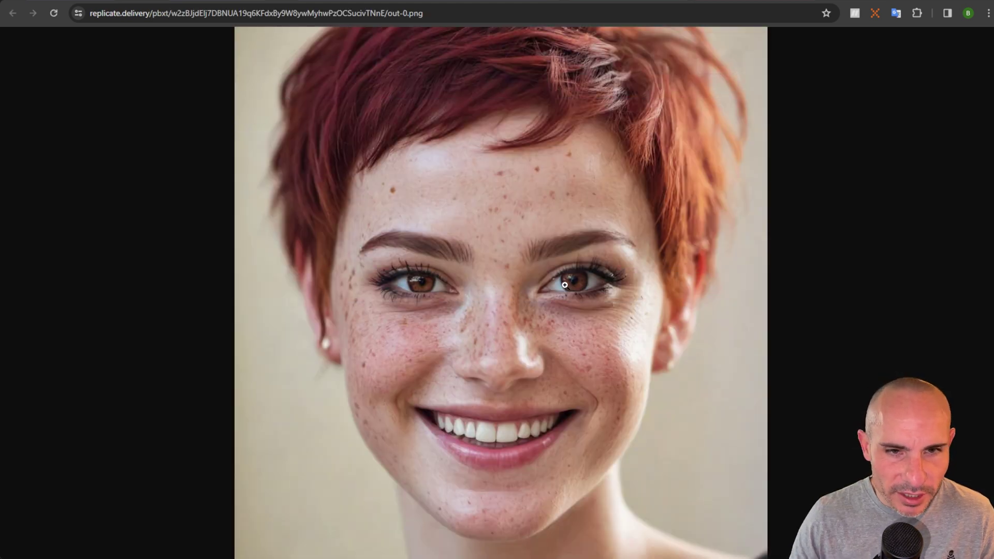
click(565, 285)
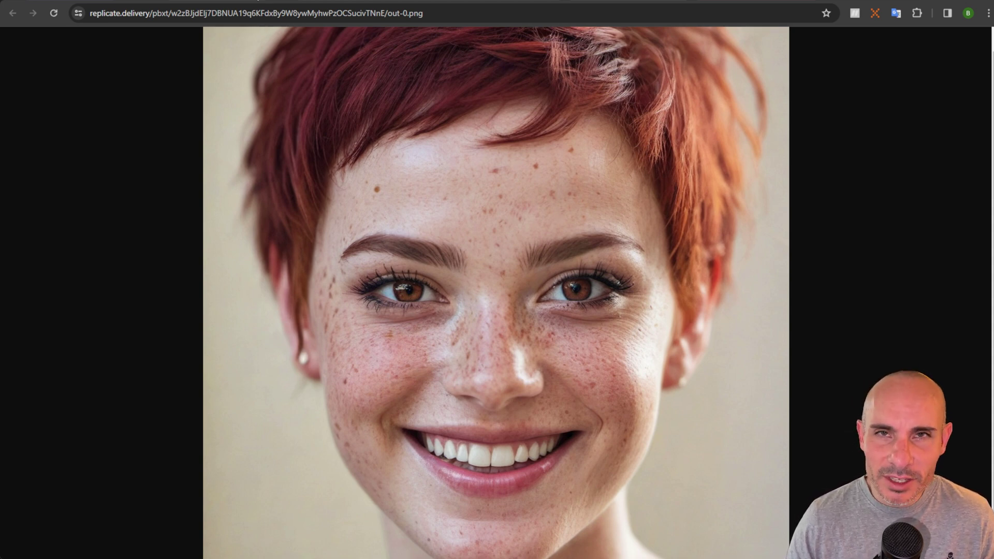
key(ctrl+w)
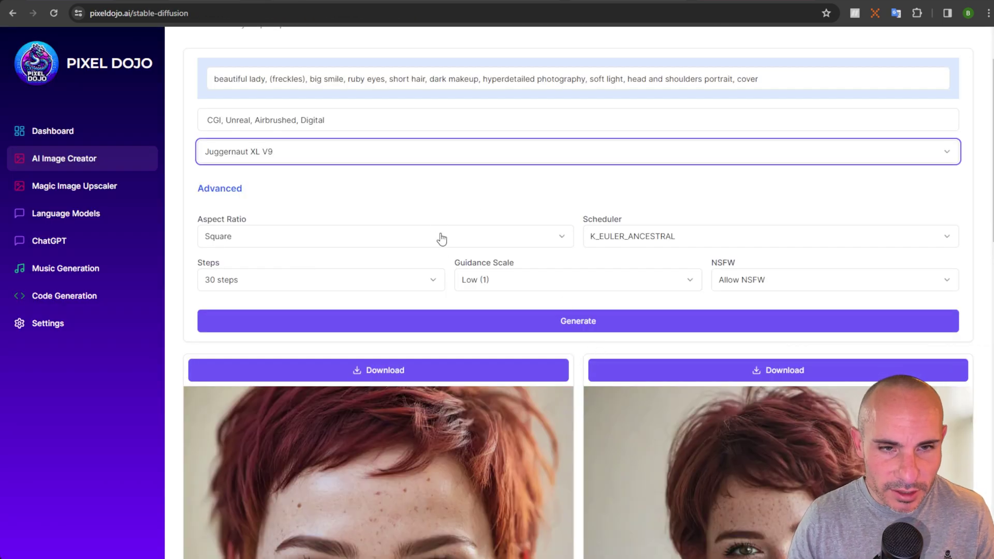
Keep Juggernaut XL V9 as the model and generate a new pair of portraits
click(334, 152)
click(282, 268)
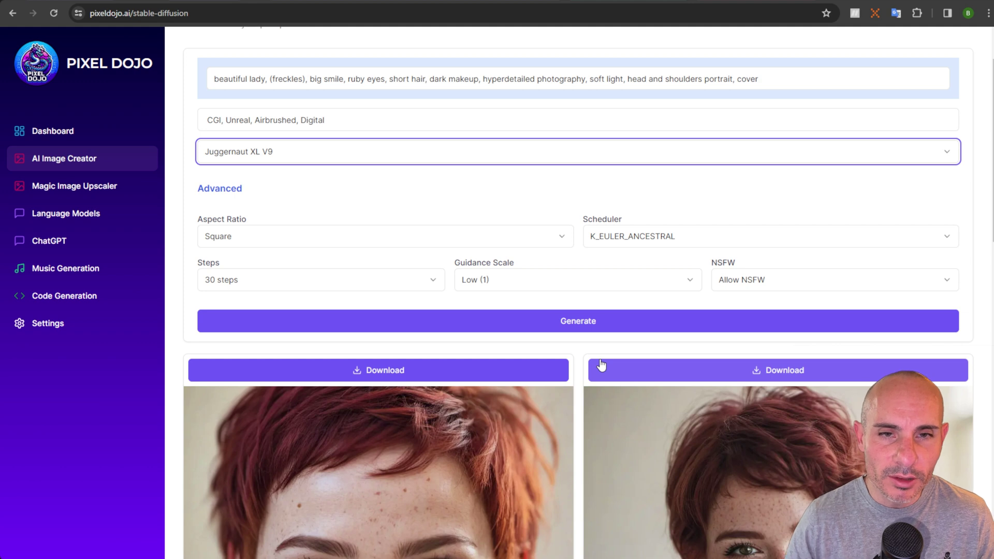
click(600, 325)
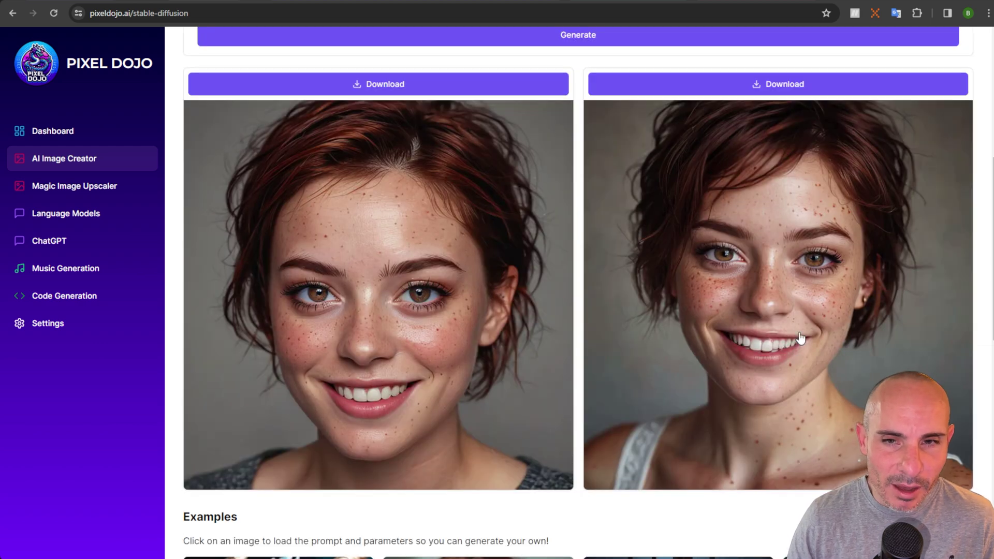
View the right portrait, out-1.png, at actual size, then return to the results
click(801, 337)
click(630, 295)
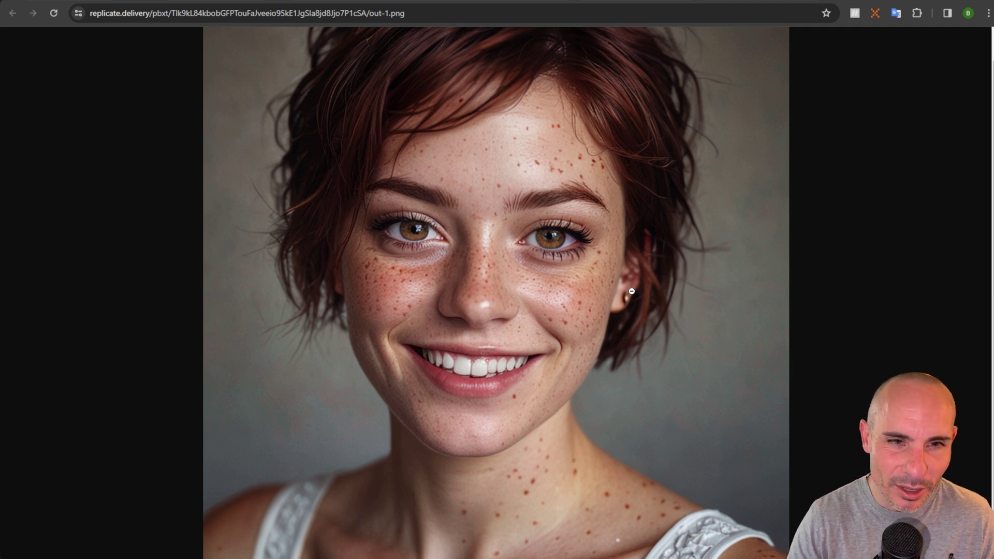
key(ctrl+w)
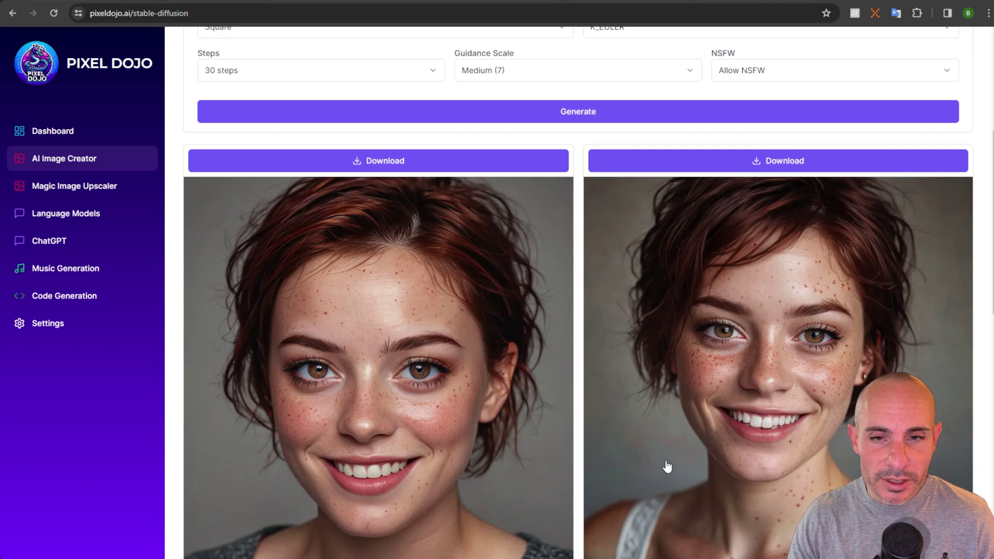
Load the pink cat-girl example's prompt, negative prompt and settings from the Examples gallery
scroll(668, 467, down, 10)
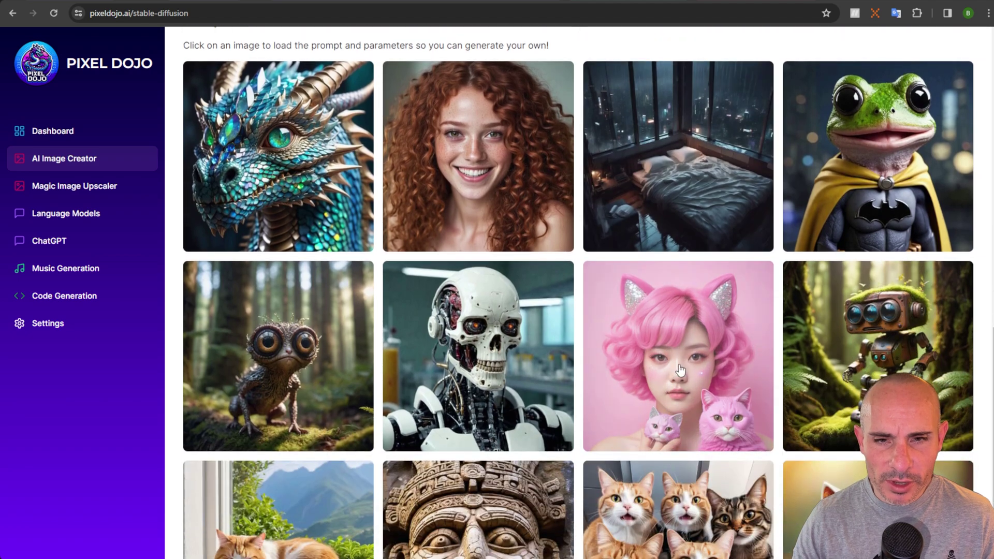
click(683, 345)
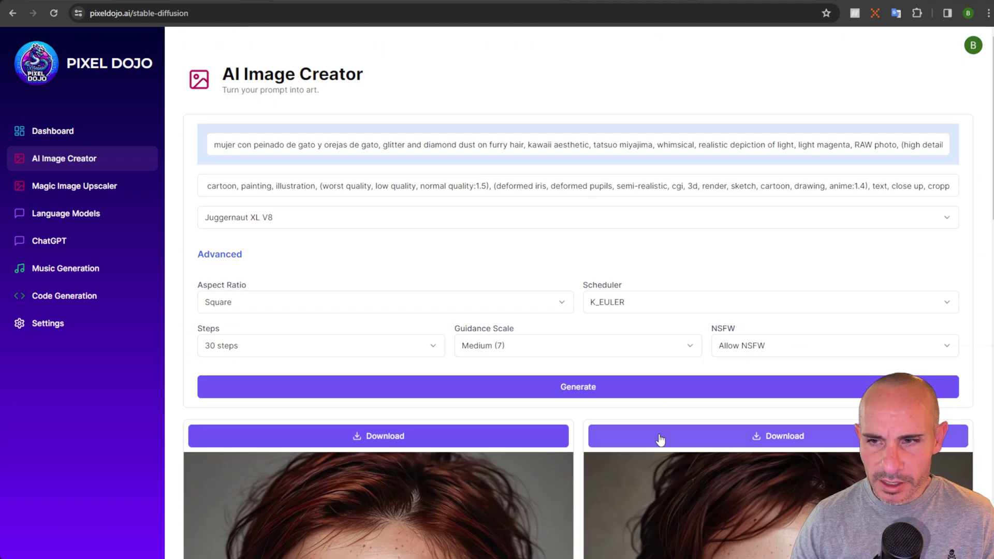
scroll(660, 440, down, 10)
scroll(678, 377, down, 2)
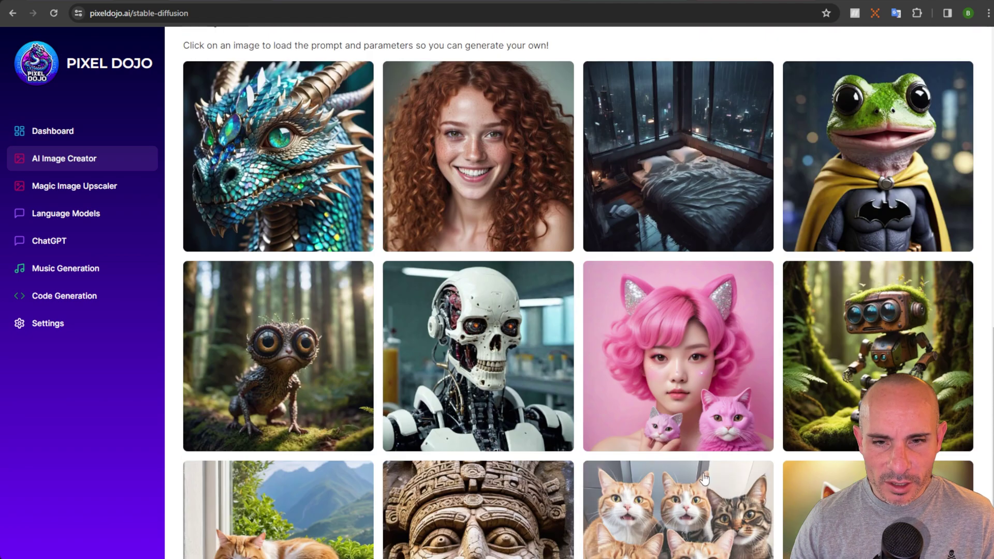
scroll(673, 383, up, 1)
scroll(673, 383, up, 15)
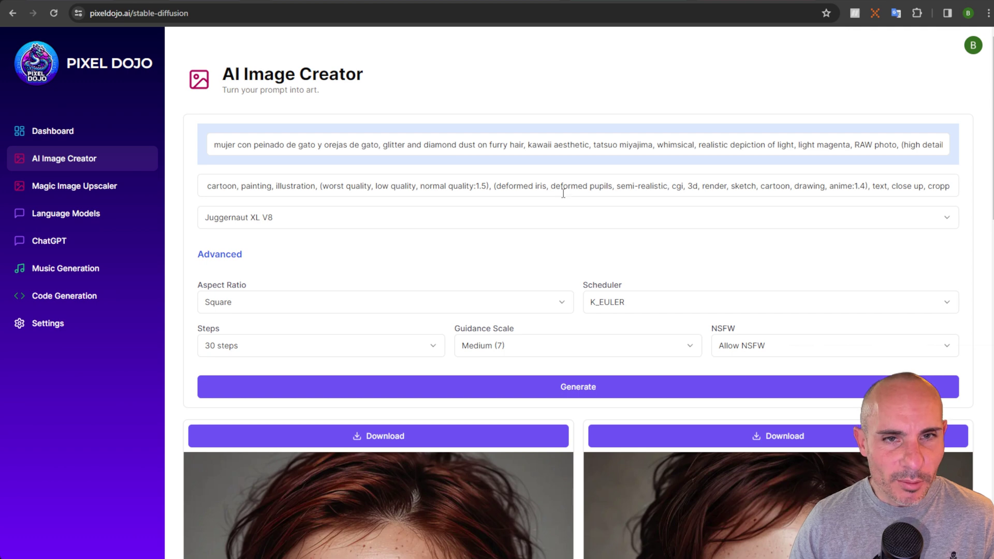
click(302, 216)
Set the model to Proteus V2 after briefly trying SSD 1B, and generate cat-girl images
click(265, 244)
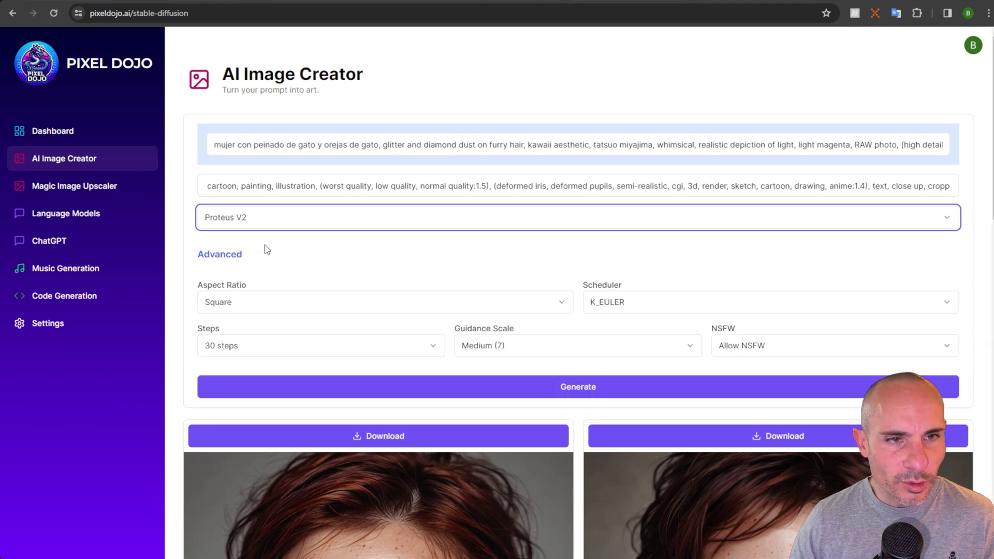
click(362, 220)
click(303, 268)
click(316, 223)
click(335, 241)
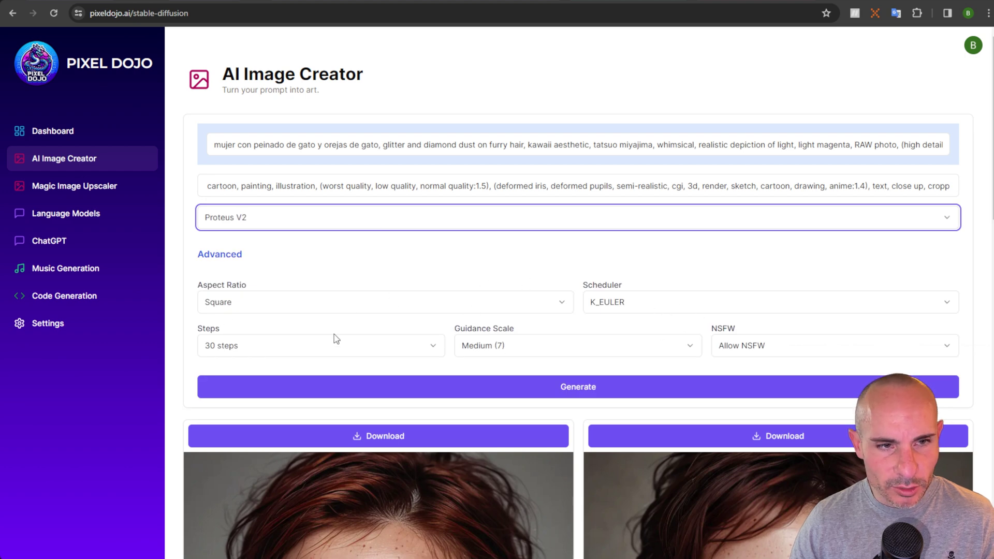
click(592, 389)
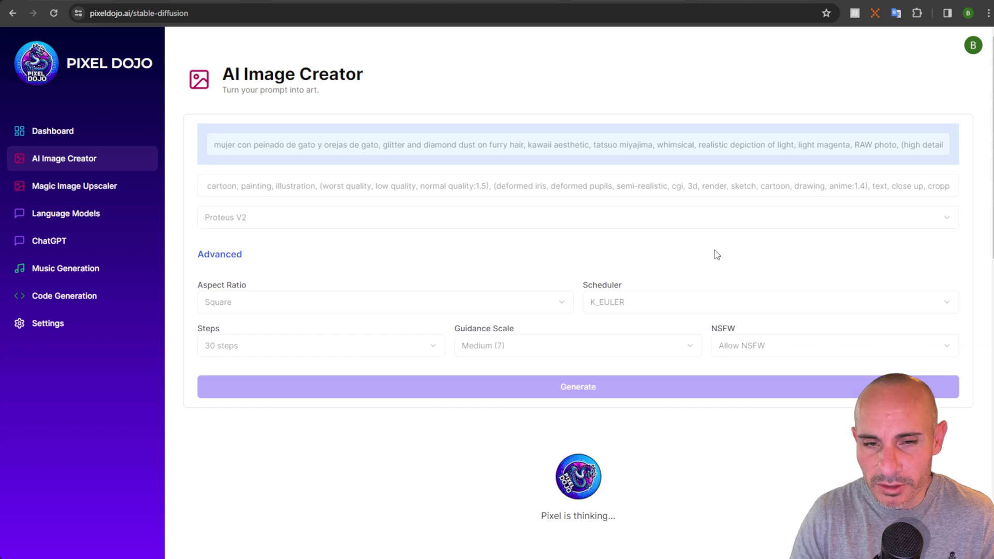
scroll(498, 208, down, 6)
View the left Proteus V2 cat-girl image, toggling between fit-to-window and actual size
click(498, 207)
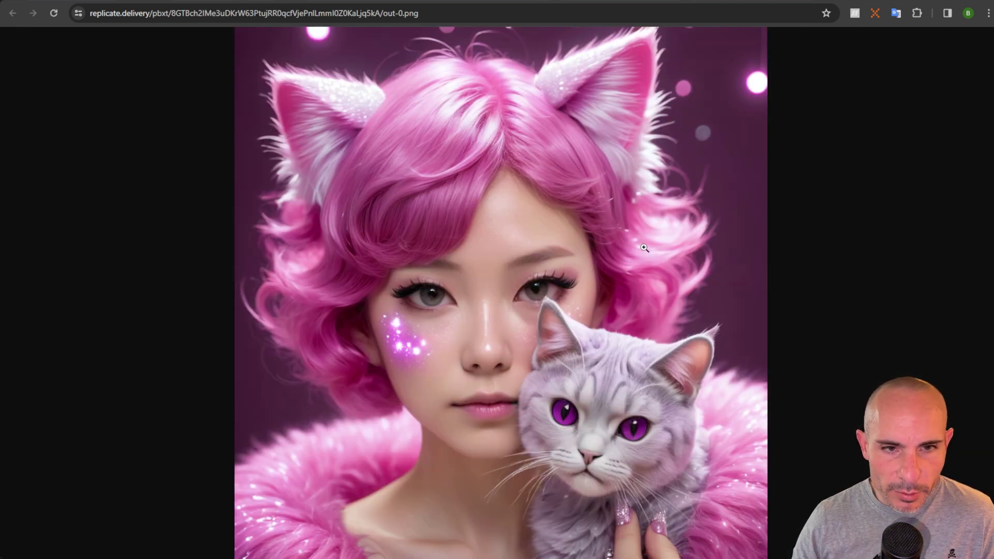
click(633, 214)
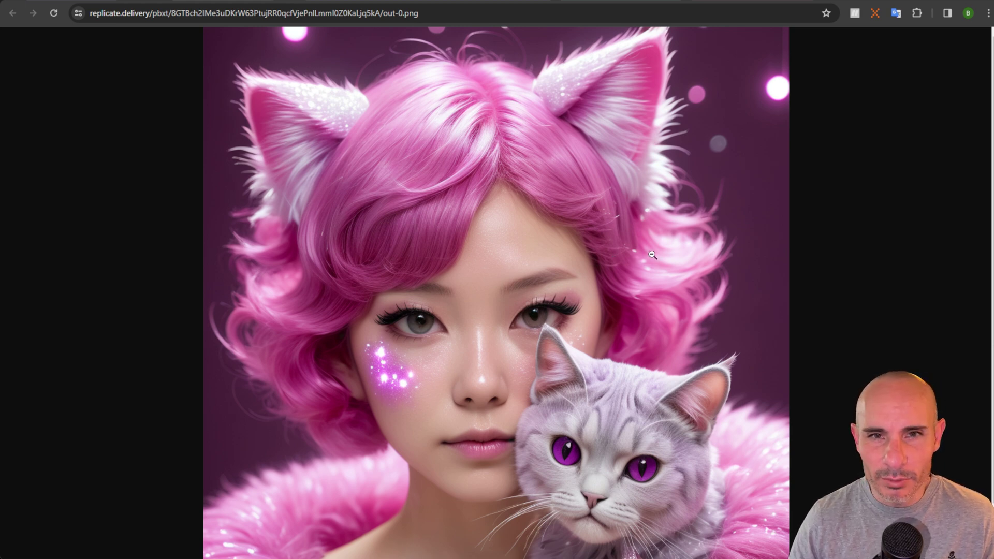
click(724, 197)
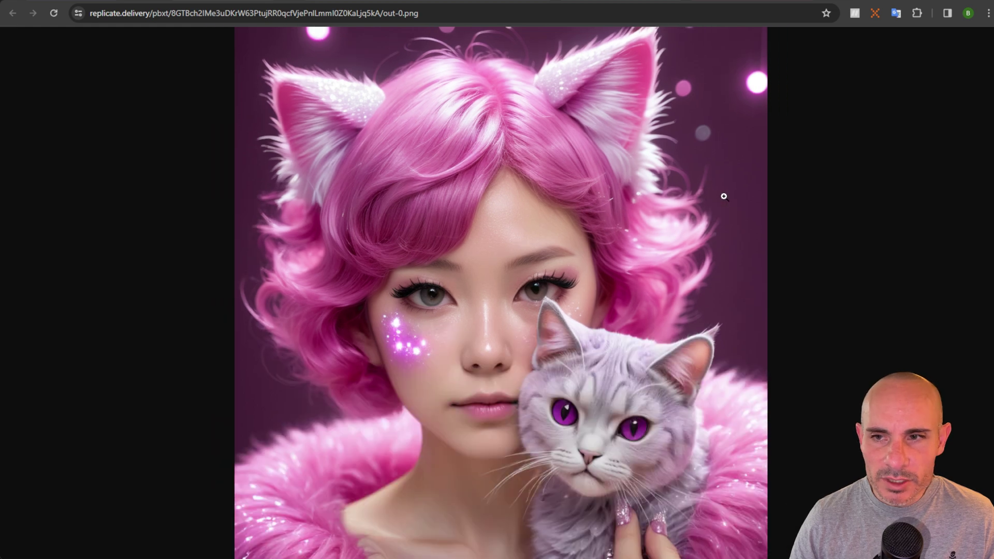
click(724, 197)
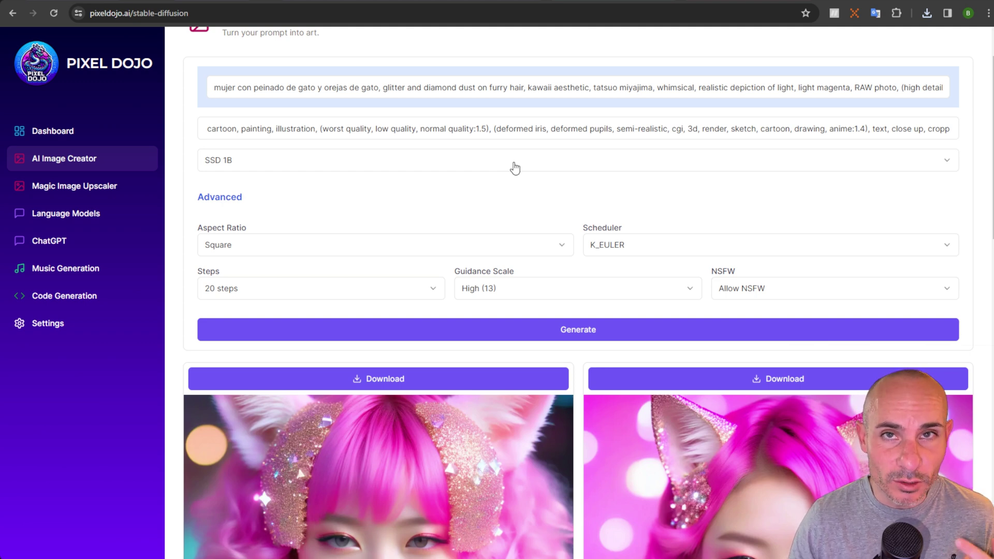
Open the right SSD 1B cat-girl as out-1.png at actual size, then return
scroll(515, 168, down, 2)
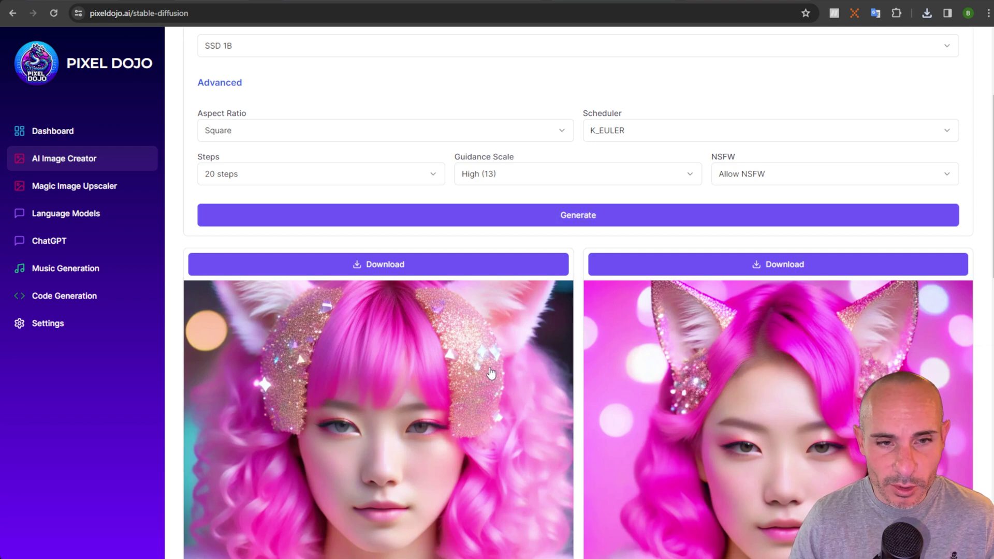
click(728, 383)
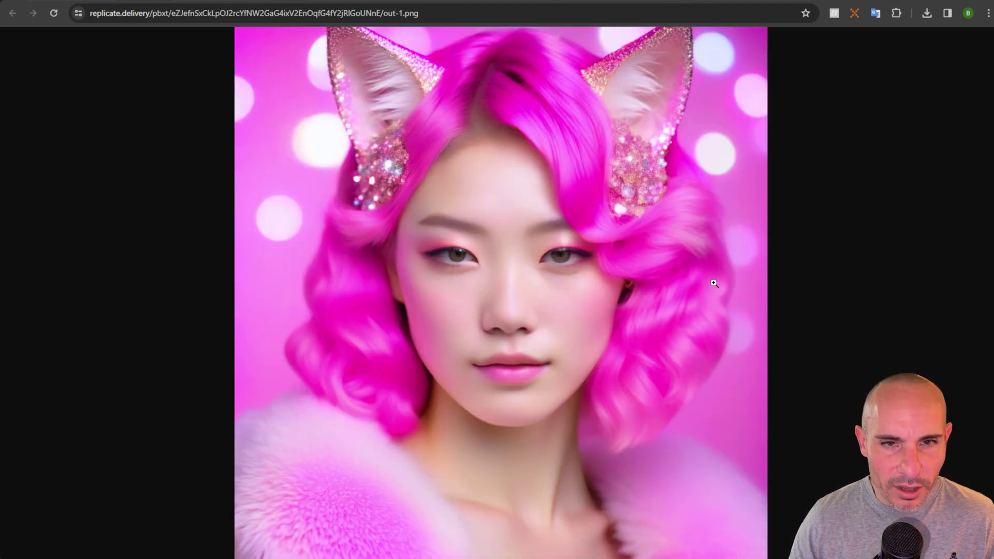
click(727, 375)
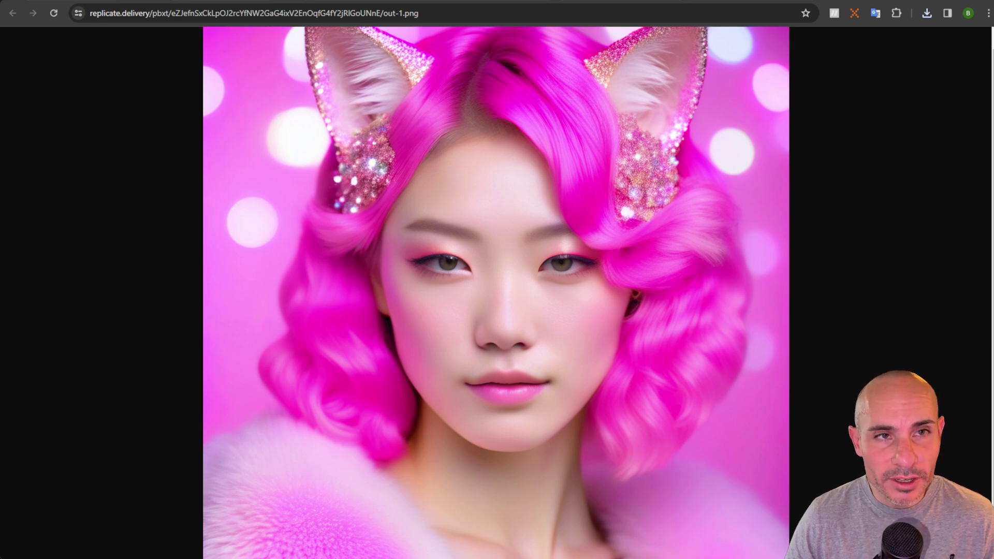
key(ctrl+w)
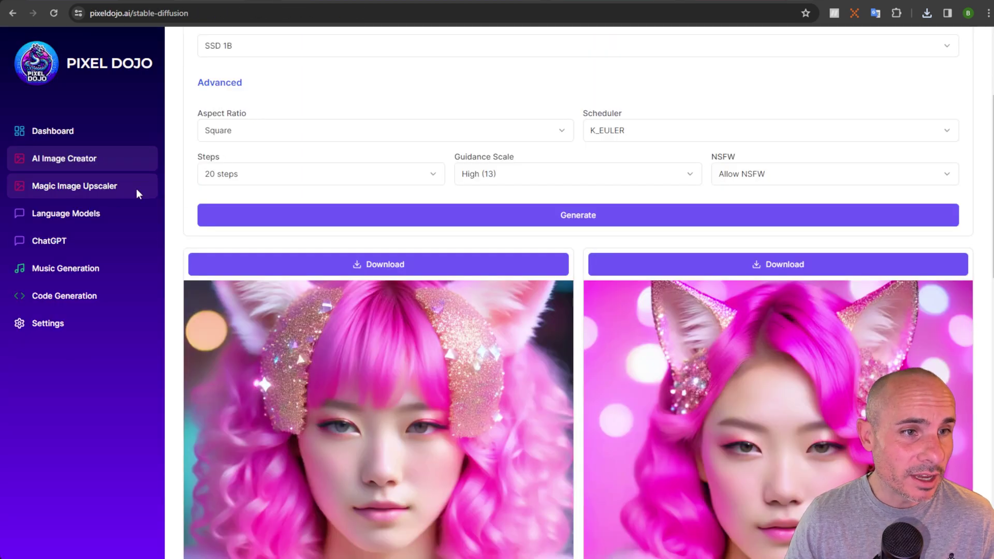
Paste and upscale the cat-eared portrait, compare it with the original, then generate new portraits
scroll(83, 195, up, 5)
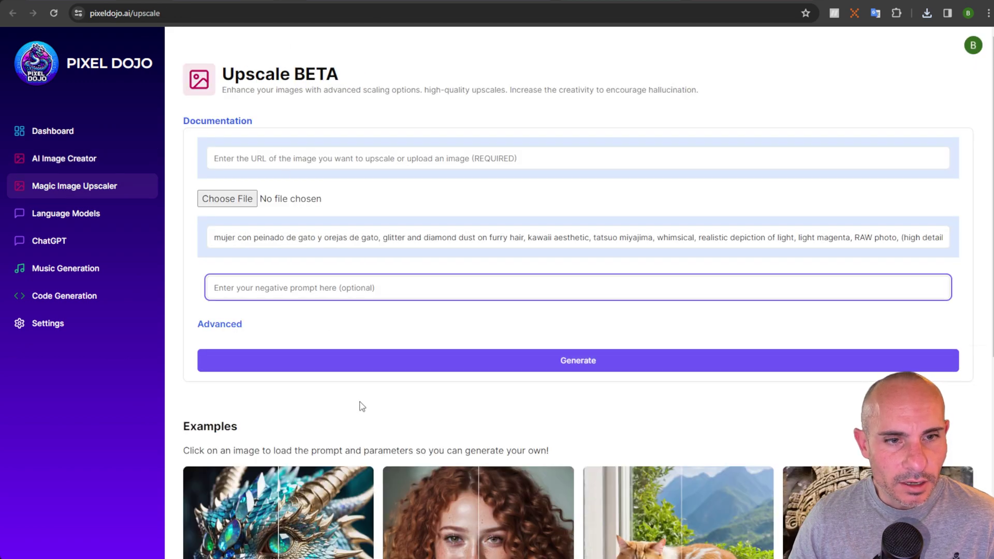
key(ctrl+v)
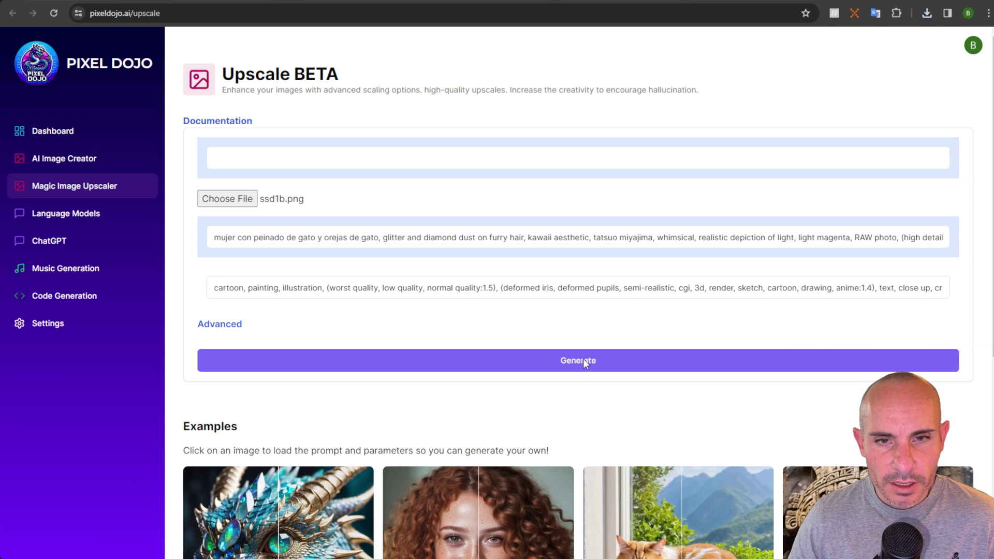
click(583, 360)
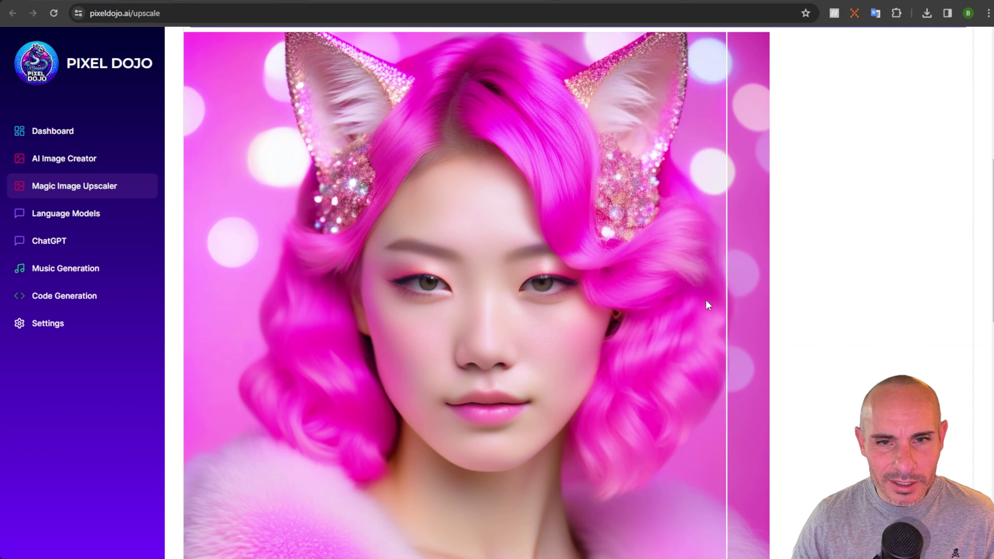
drag(267, 301, 490, 270)
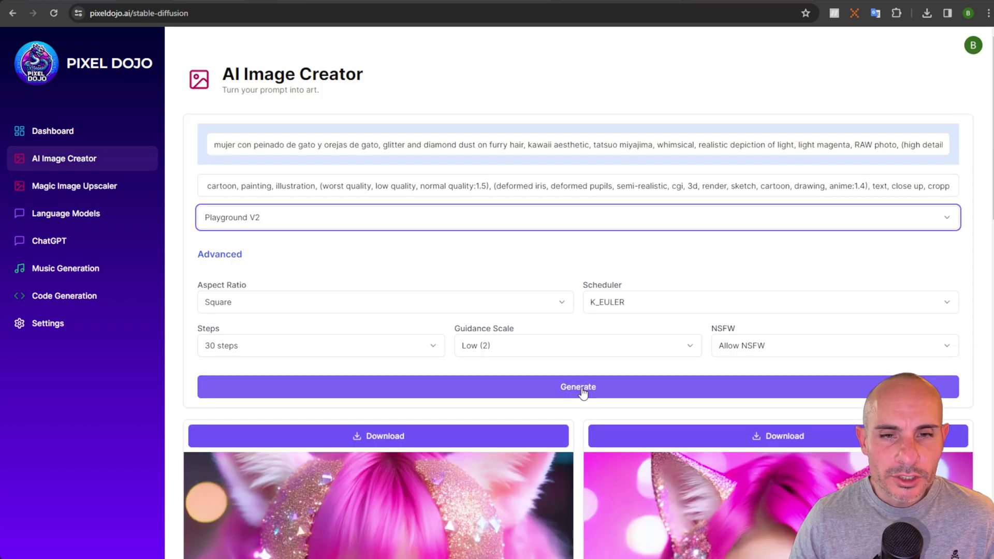
click(582, 388)
scroll(721, 218, down, 3)
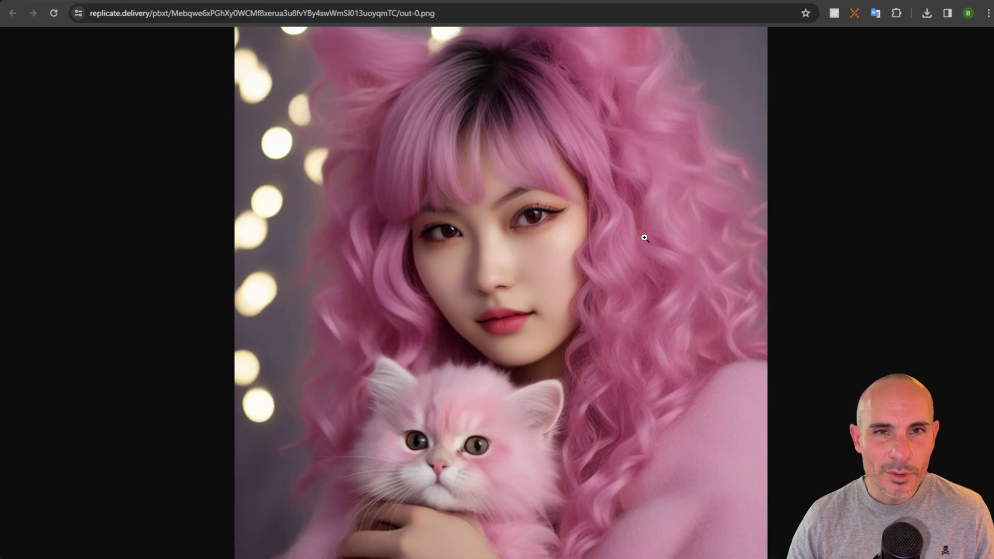
Zoom the current portrait, then open the gold-glitter cat-ears Juggernaut XL V8 portrait at natural size
click(642, 236)
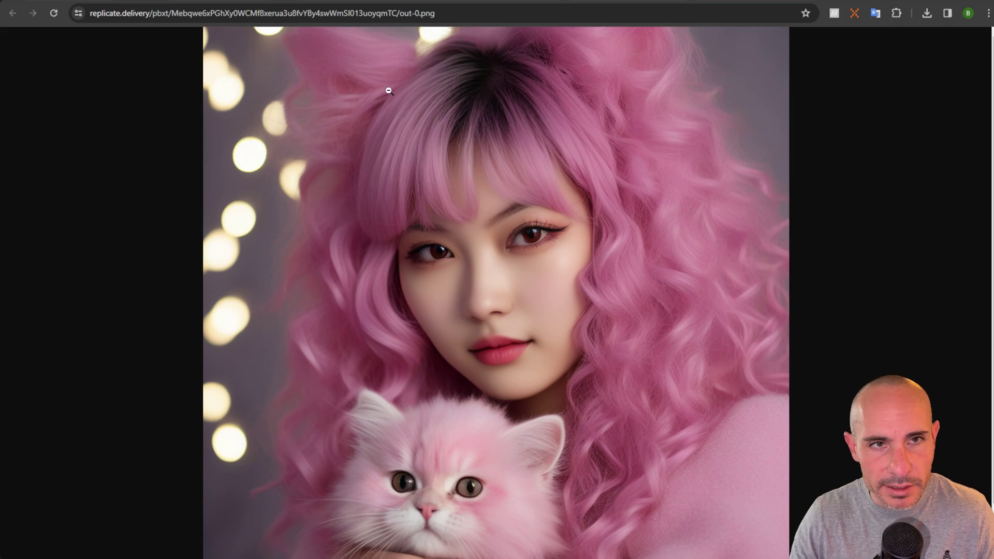
key(ctrl+w)
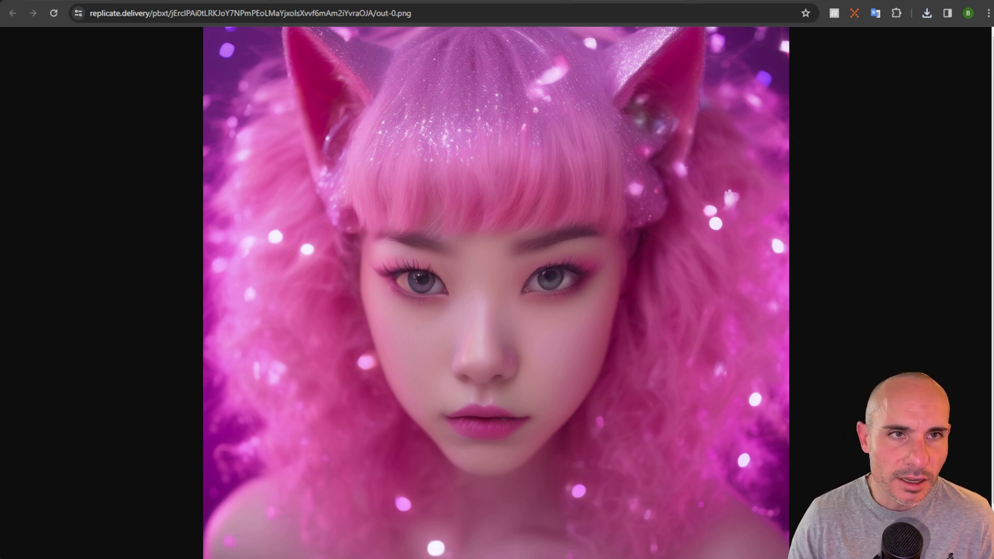
key(ctrl+w)
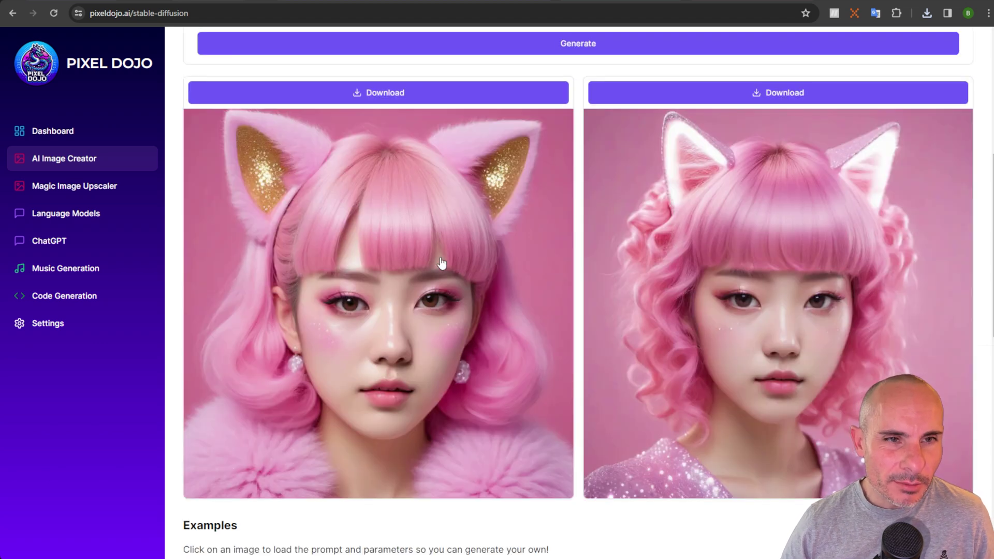
click(441, 263)
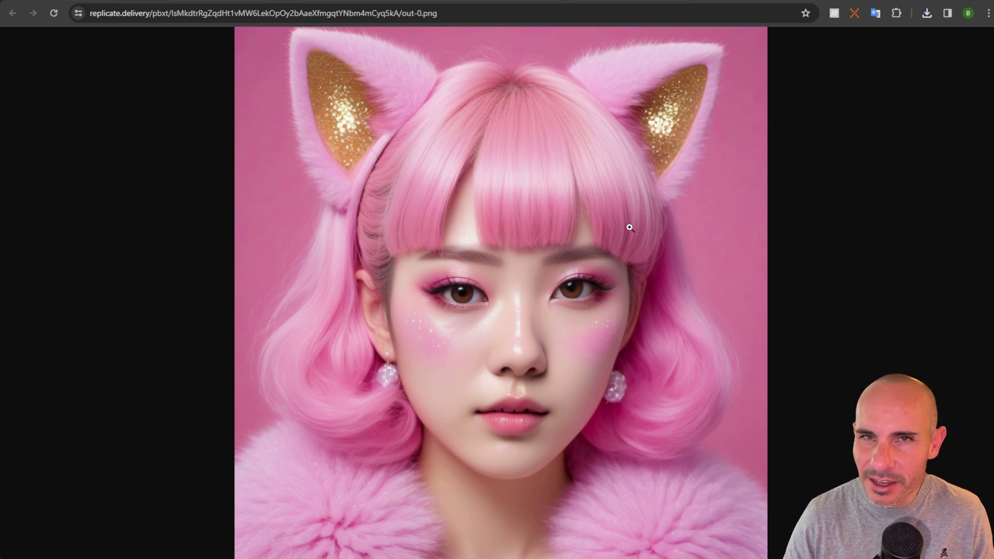
click(630, 228)
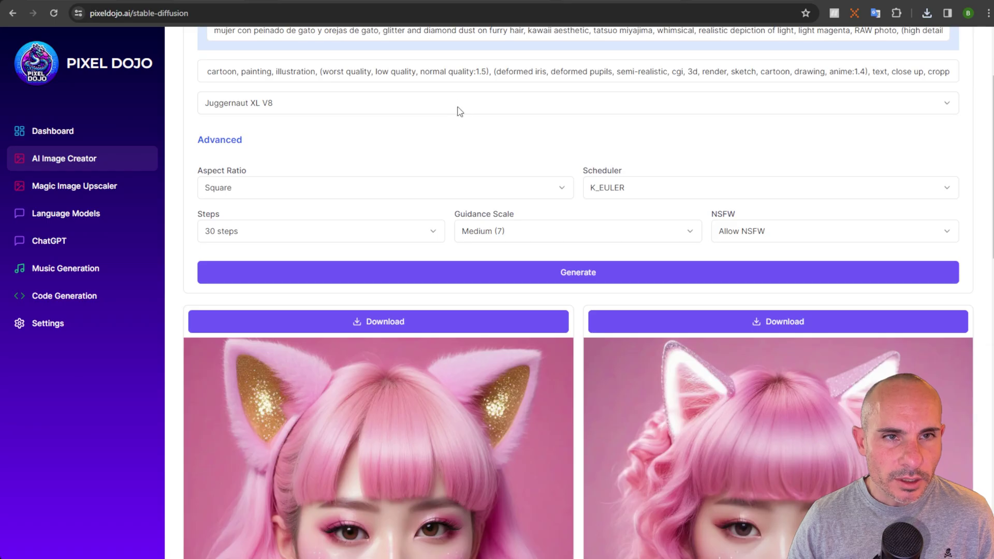
Switch the model to Juggernaut XL V9, generate a new pair, and open the right-hand portrait
click(459, 109)
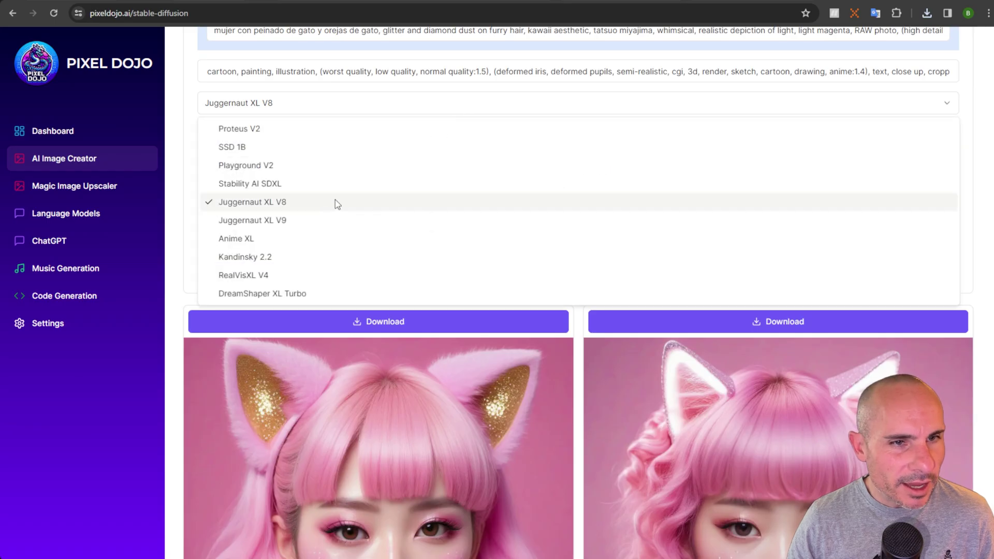
click(314, 217)
click(589, 278)
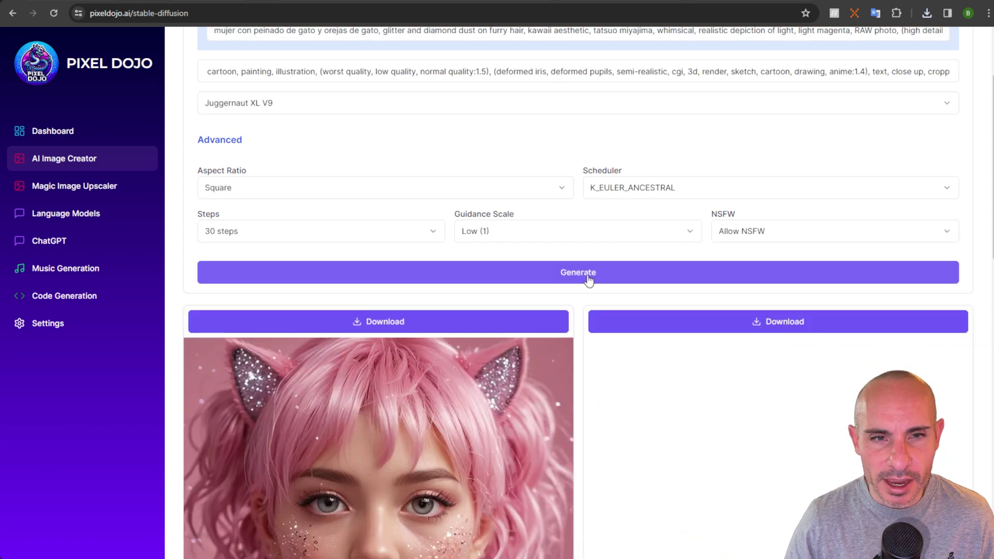
scroll(769, 406, down, 4)
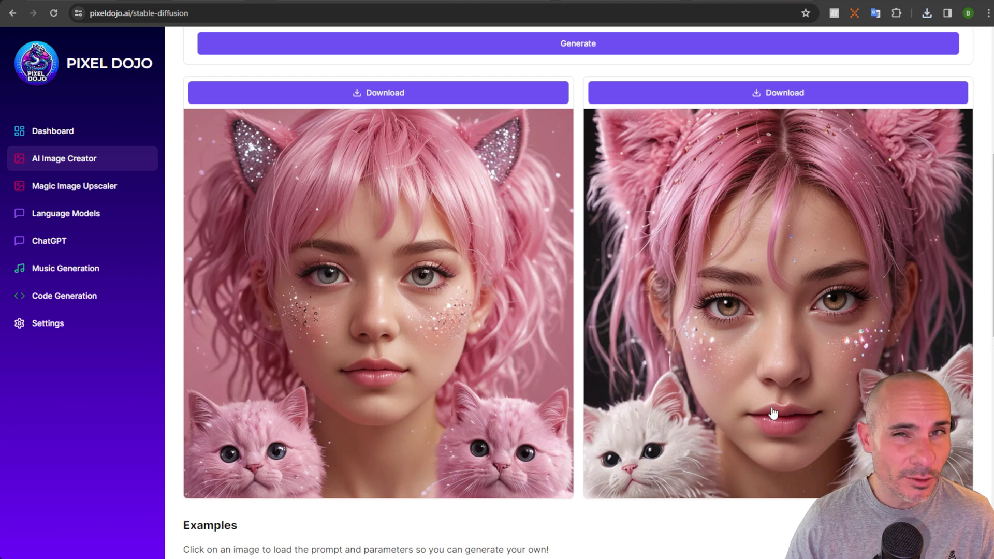
click(823, 327)
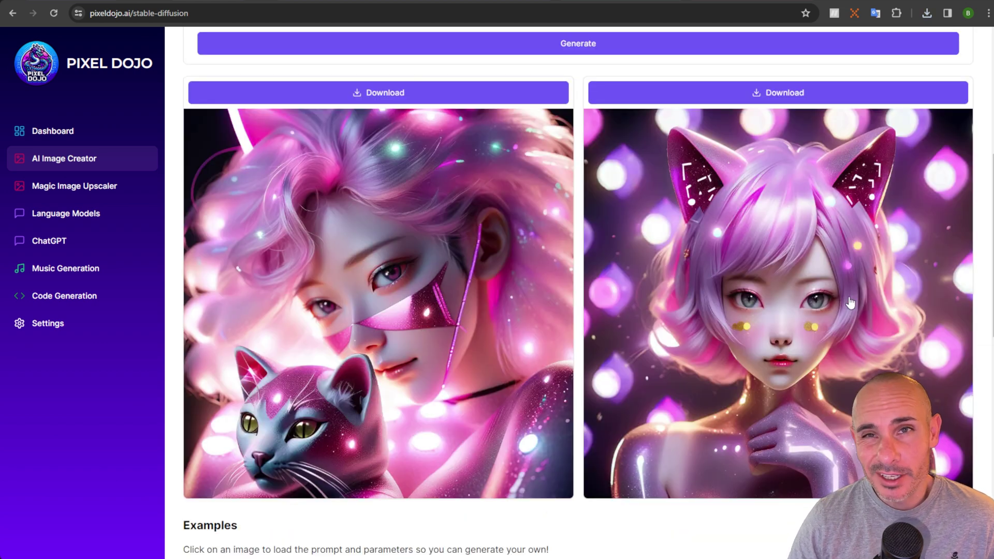
View three more right-hand portraits full size, then close the tab to return to the creator
click(814, 307)
click(554, 226)
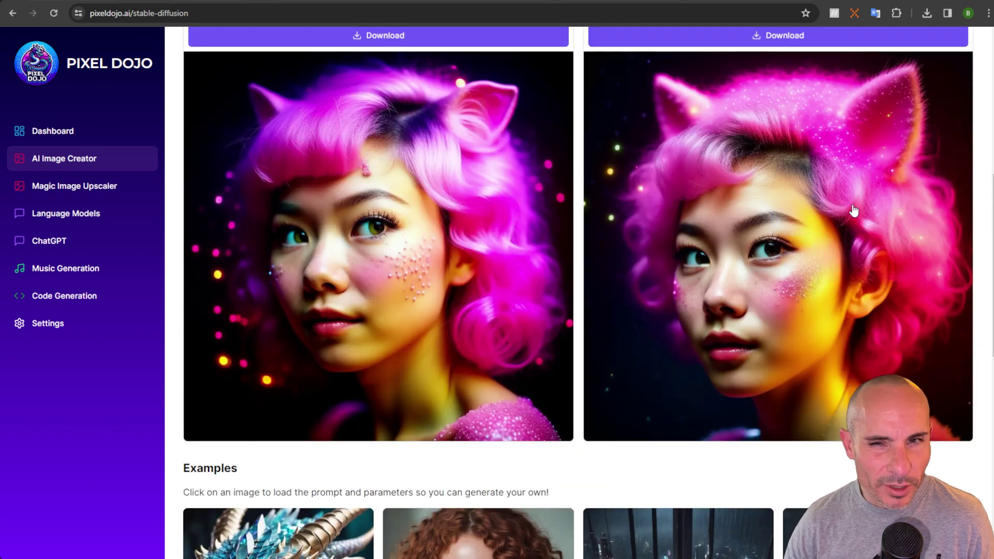
click(842, 224)
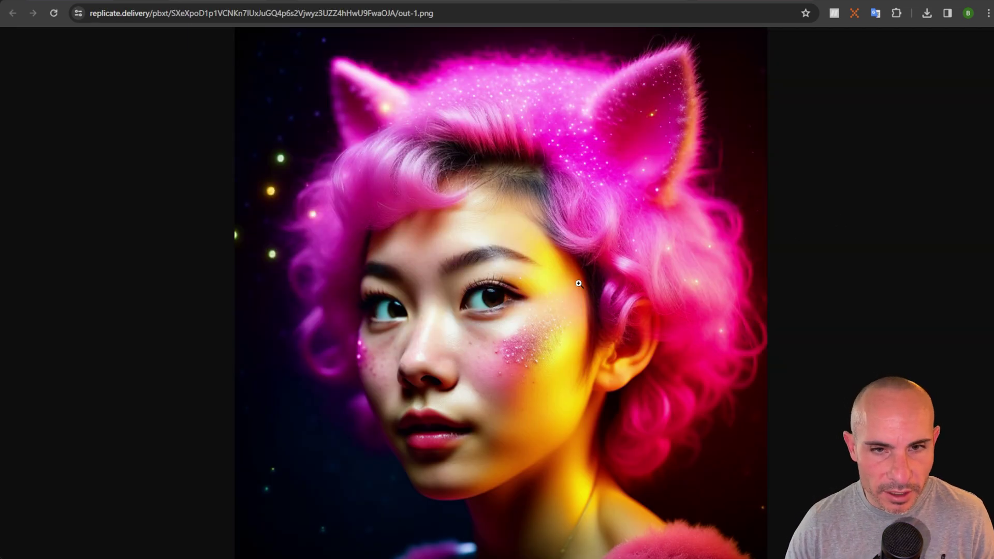
click(595, 284)
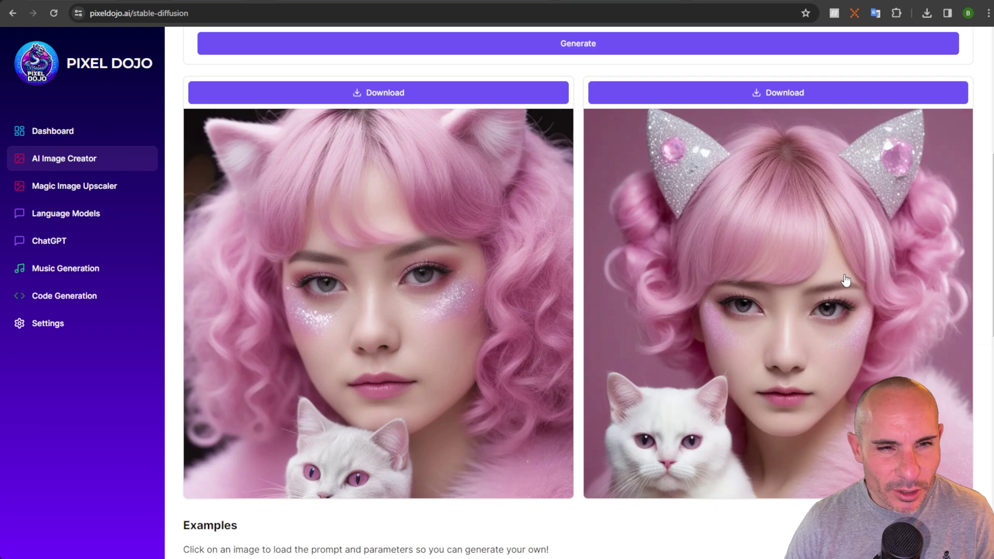
click(784, 298)
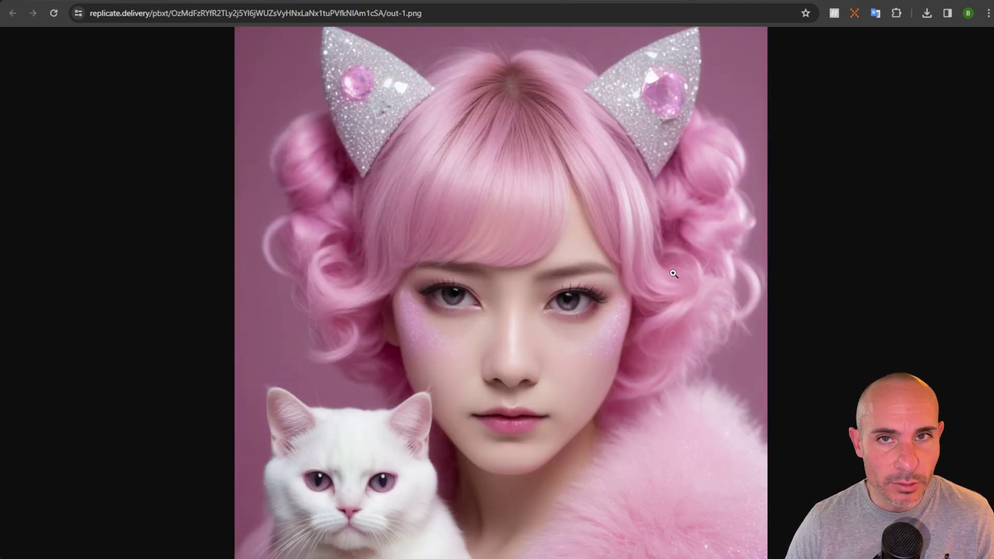
key(ctrl+w)
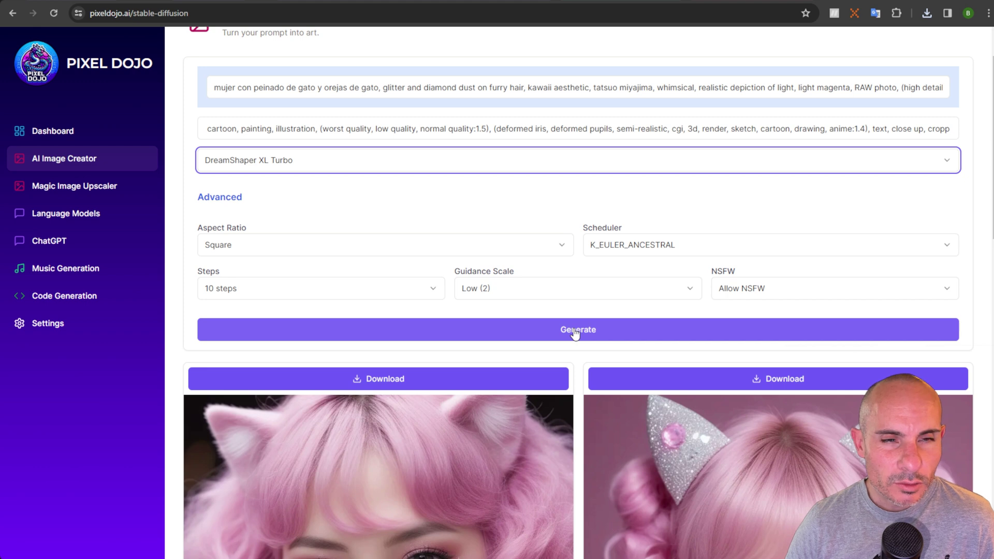
Generate a pair with DreamShaper XL Turbo and view the girl holding a pink cat at natural size
click(575, 332)
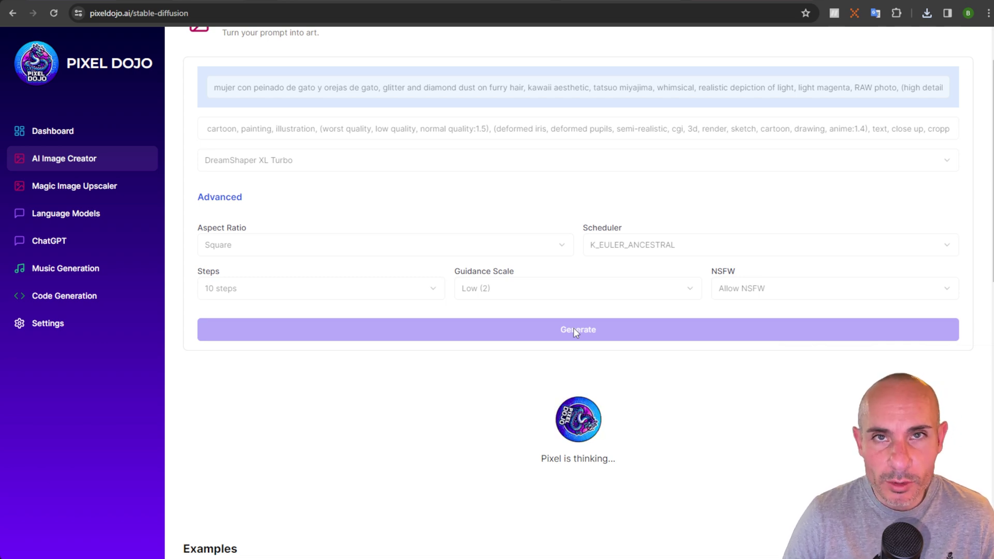
scroll(585, 290, down, 5)
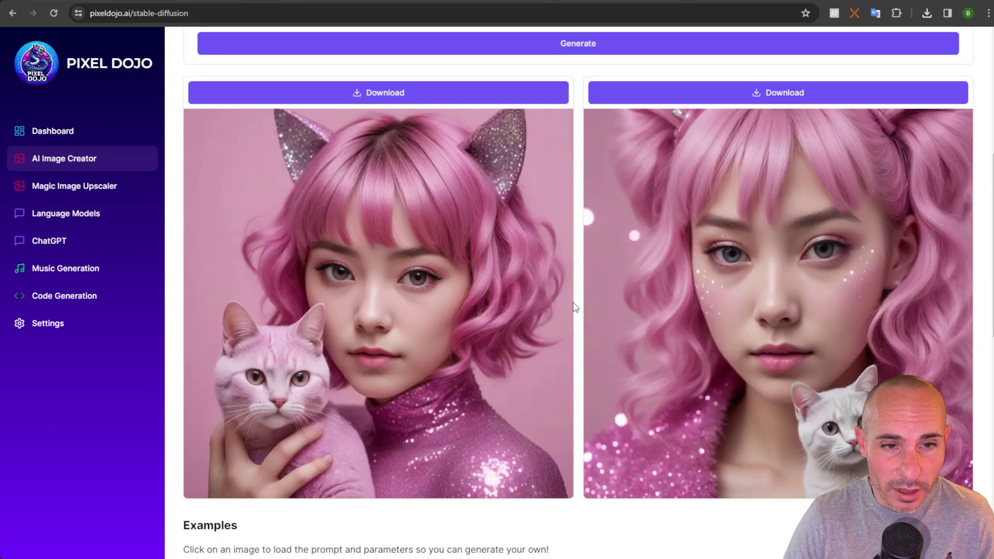
click(436, 264)
click(591, 258)
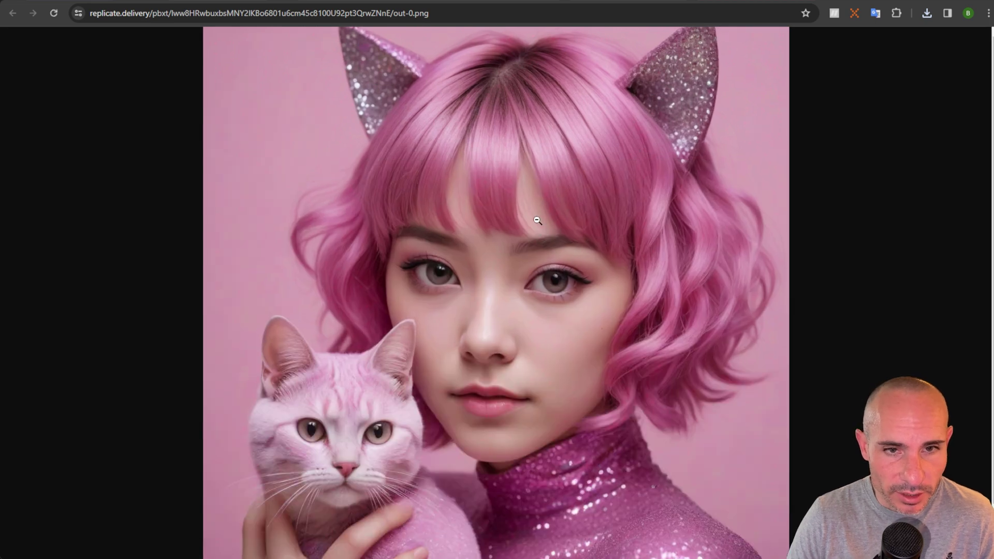